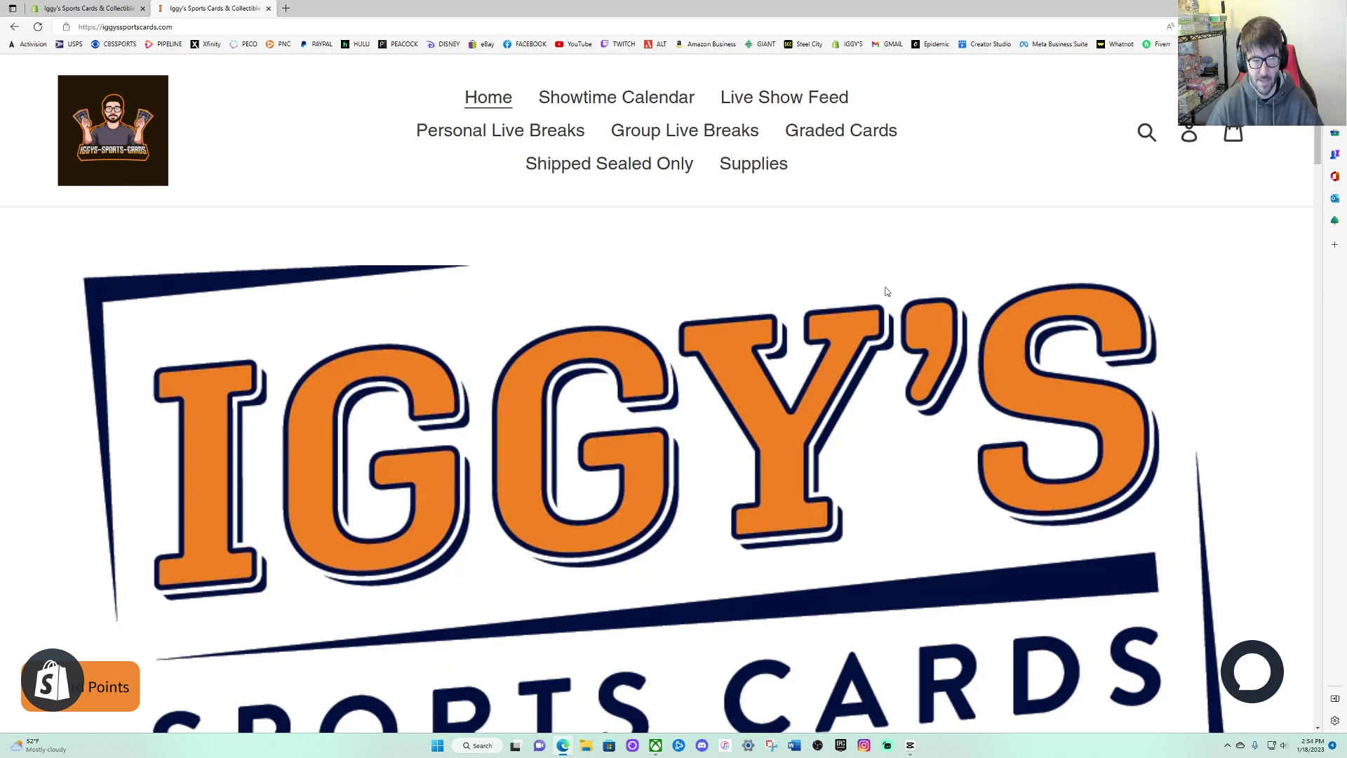
Sign in from the Reward Points panel with the saved email and password.
scroll(888, 293, "down", 2)
scroll(888, 293, "up", 2)
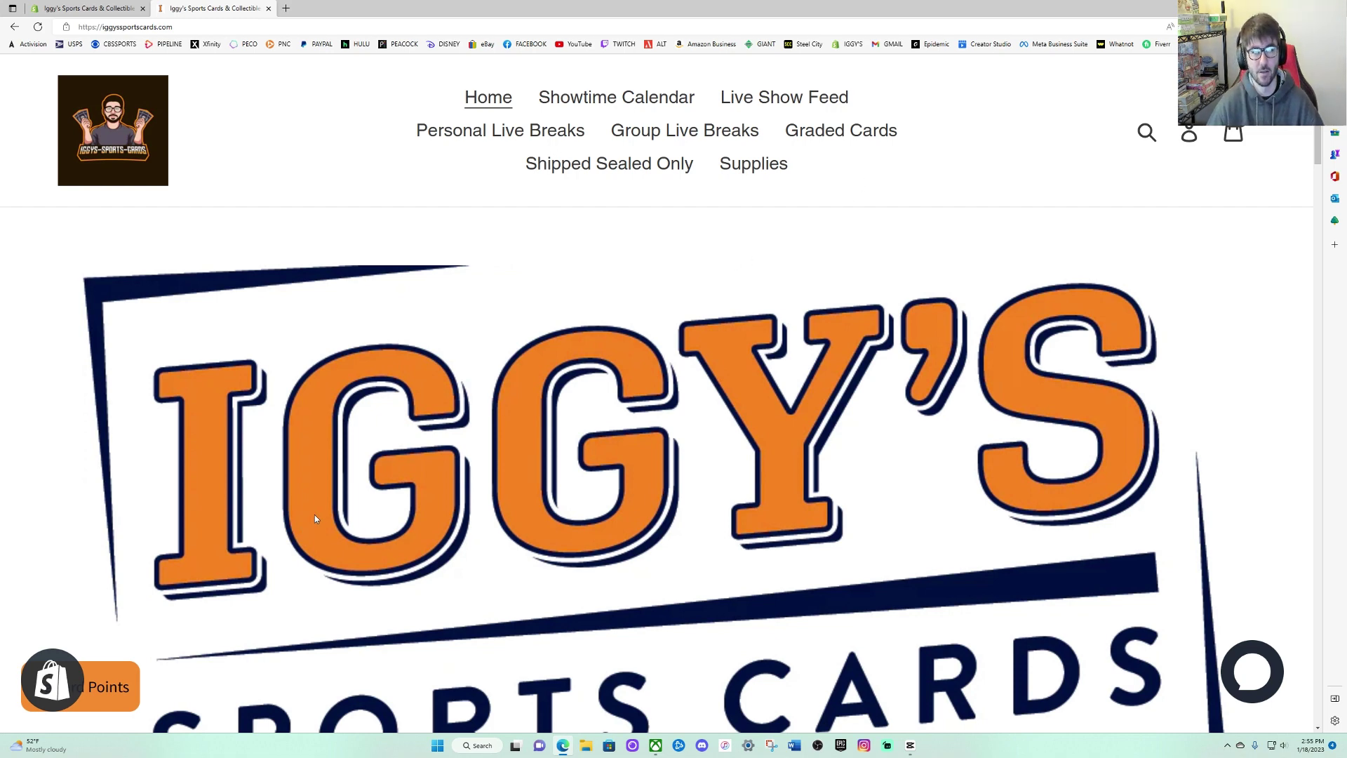
left_click(111, 692)
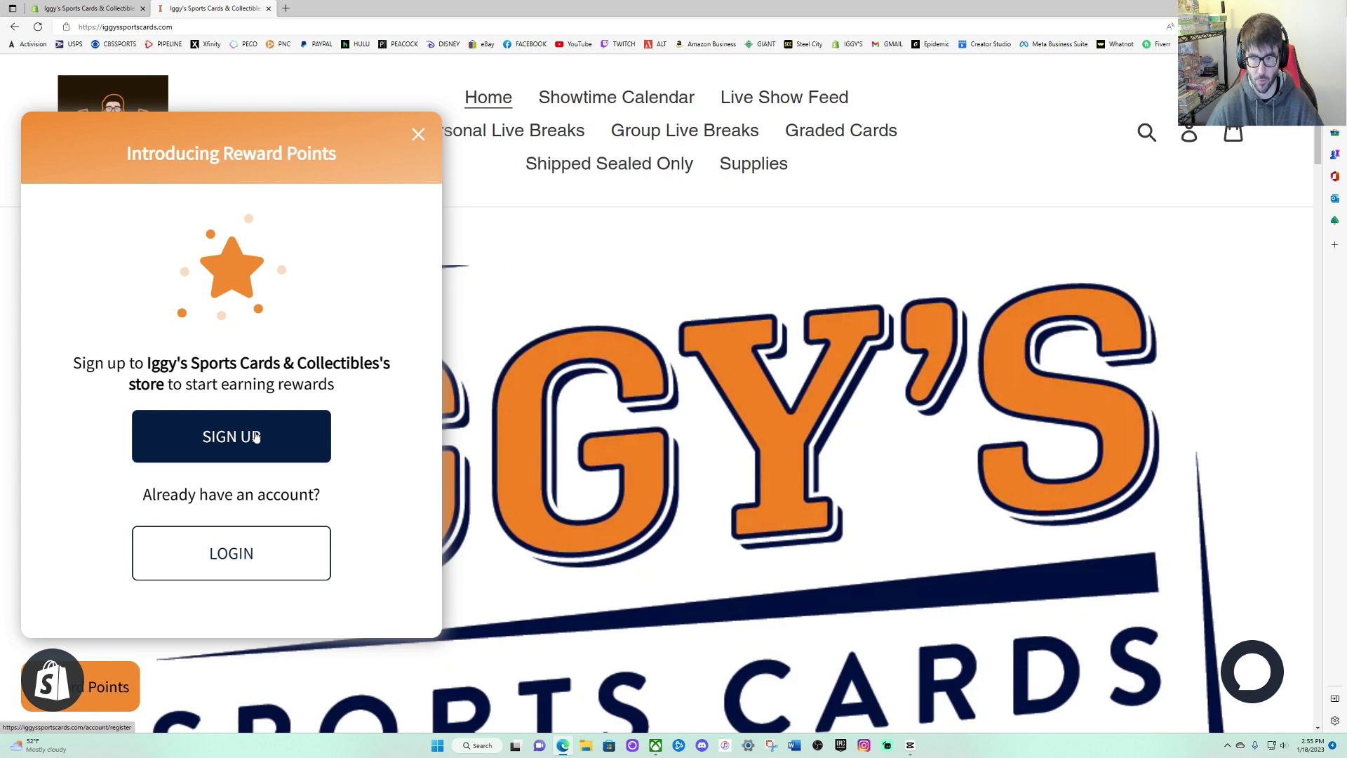
left_click(240, 555)
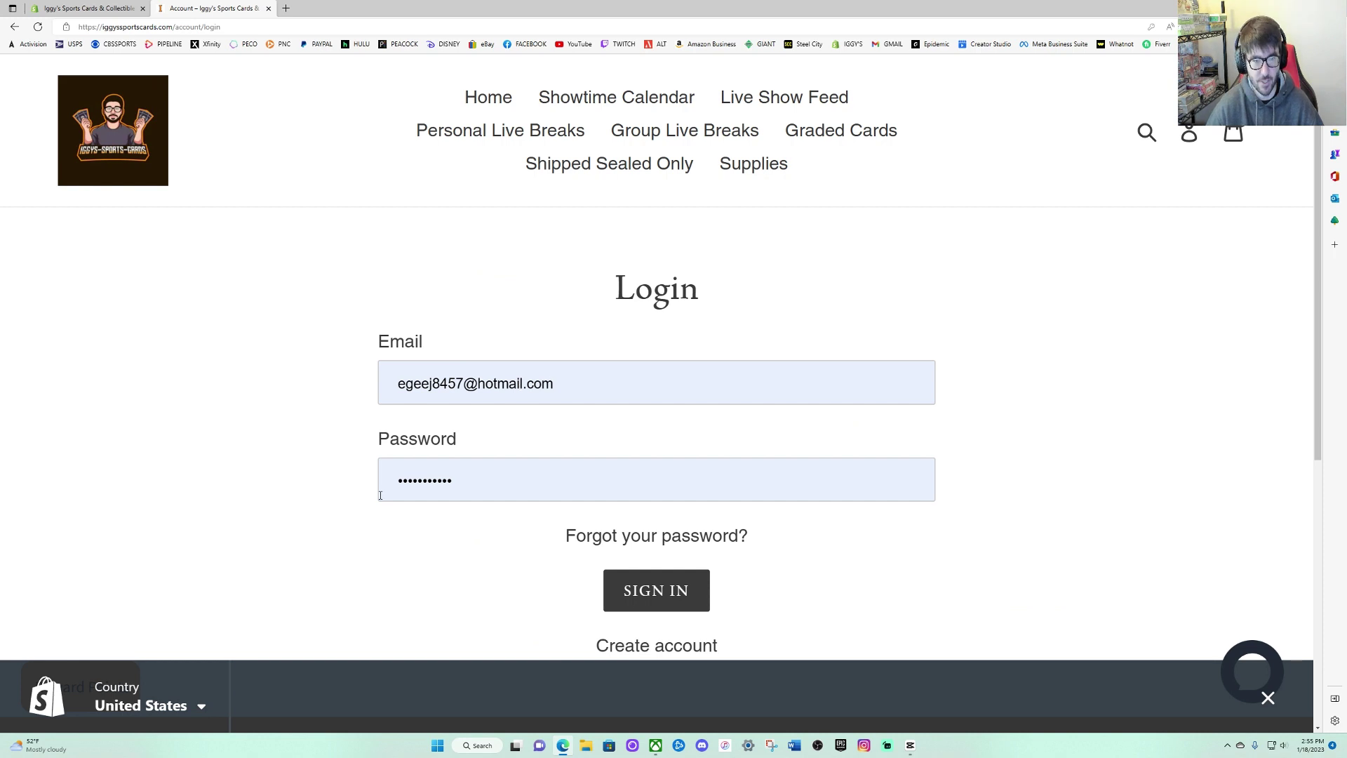
left_click(668, 594)
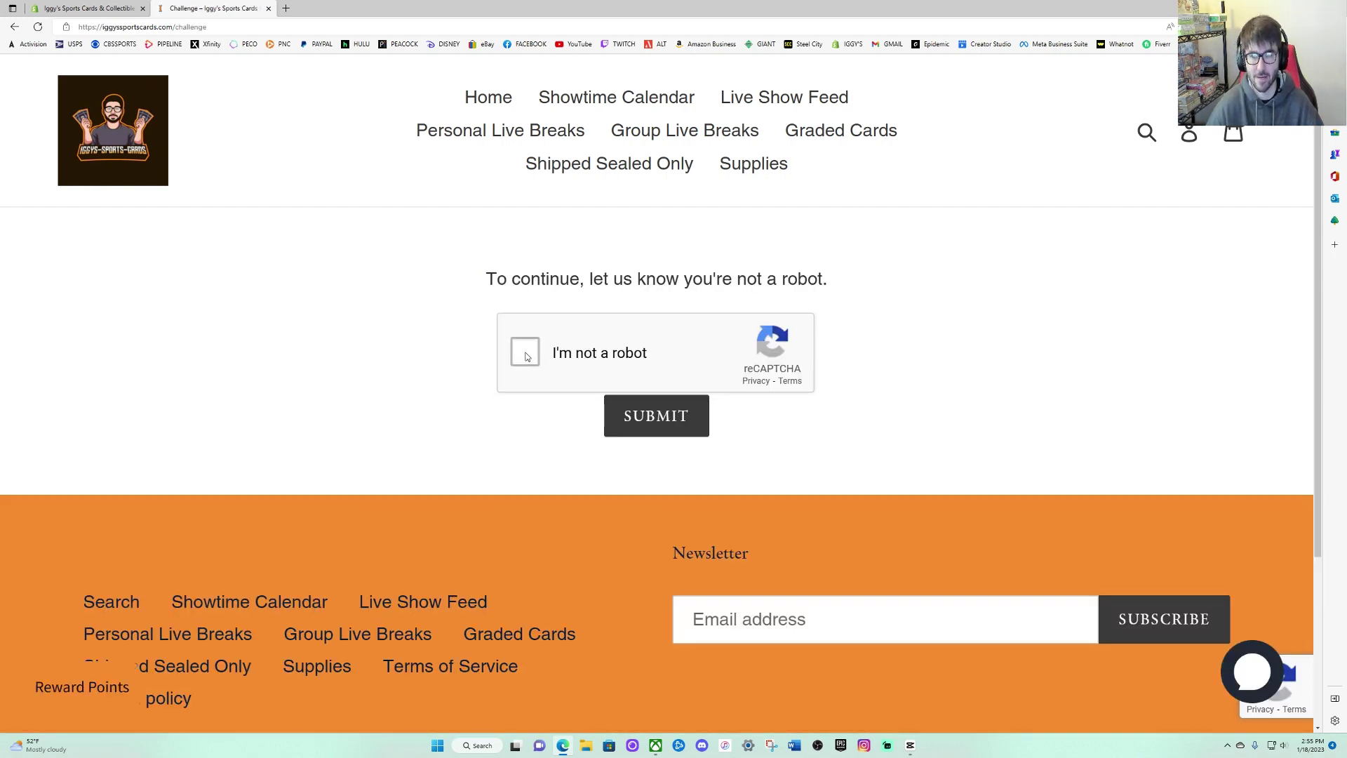
Start the reCAPTCHA check and select the traffic-light tiles.
left_click(526, 357)
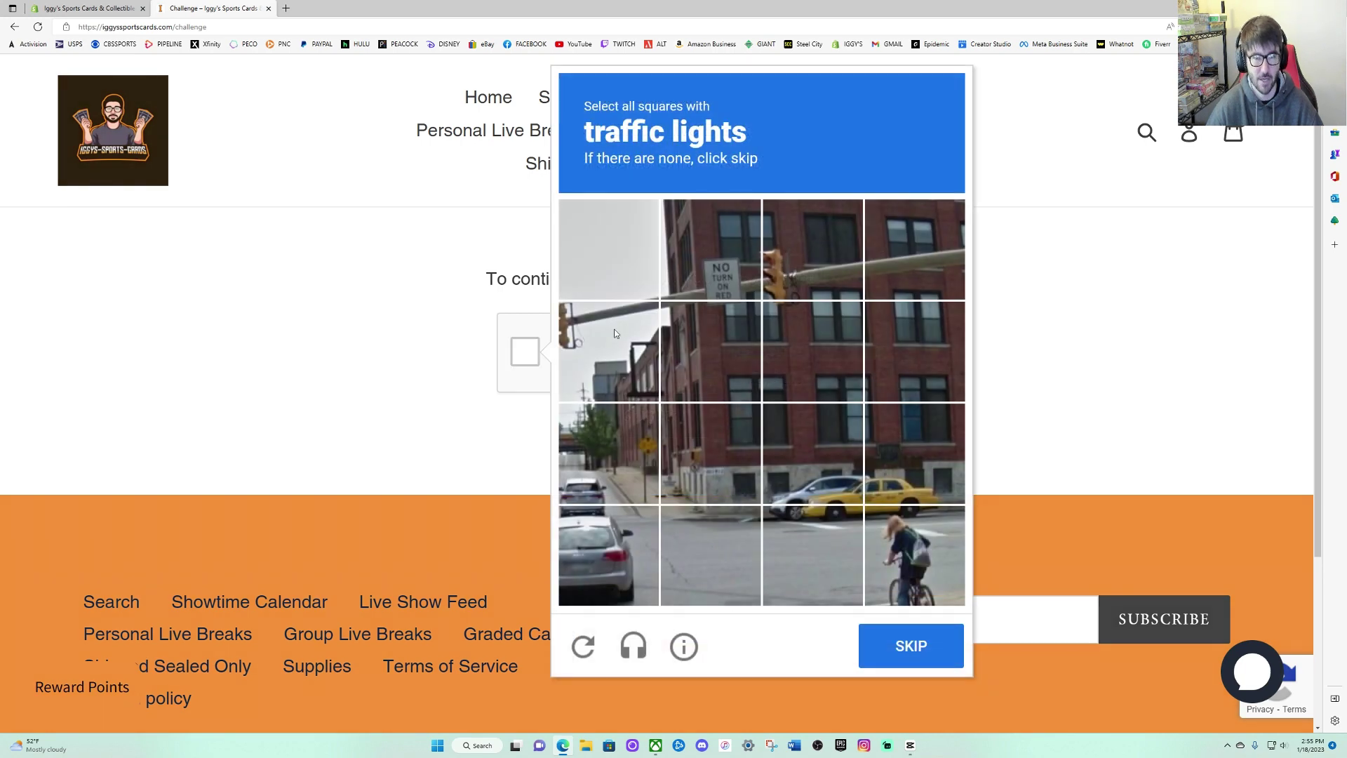
left_click(615, 331)
left_click(769, 279)
left_click(913, 646)
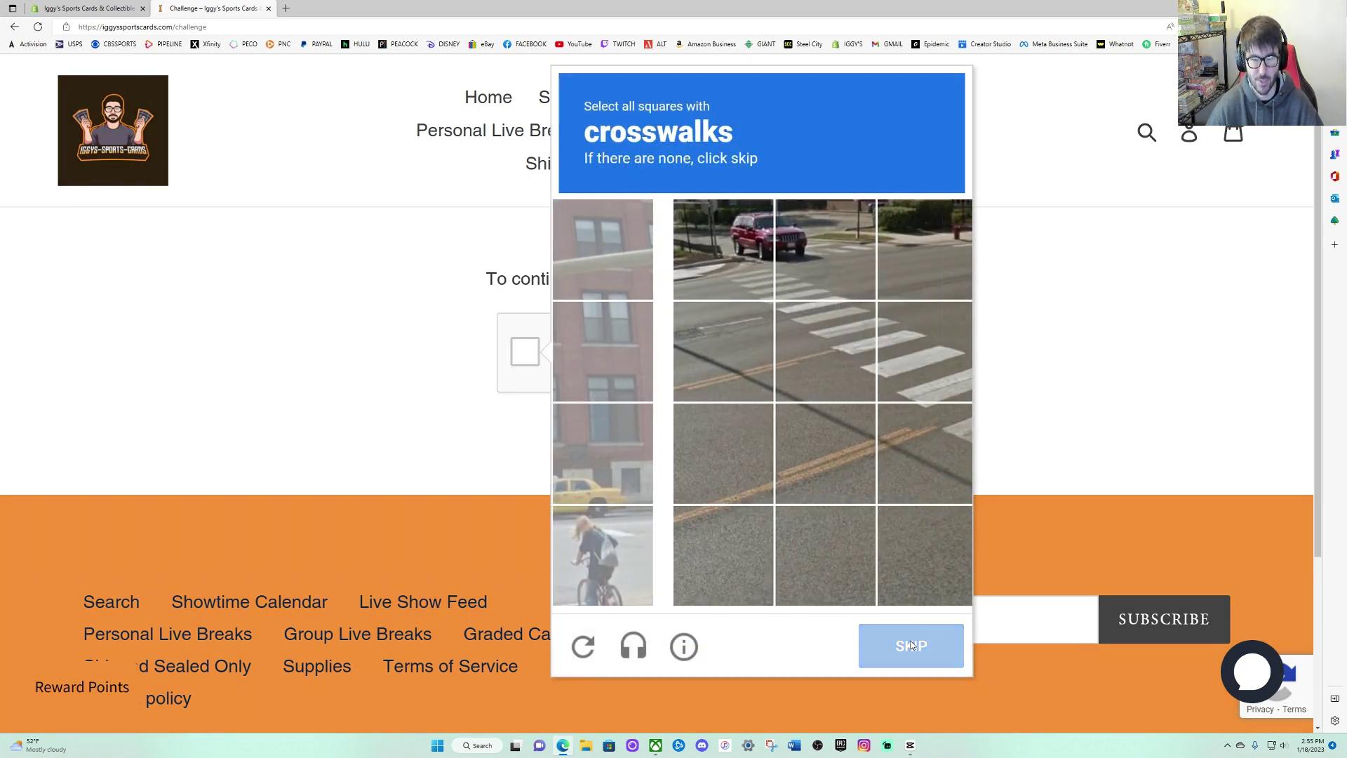
Select the crosswalk tiles, then verify and submit to finish signing in.
left_click(697, 318)
left_click(646, 278)
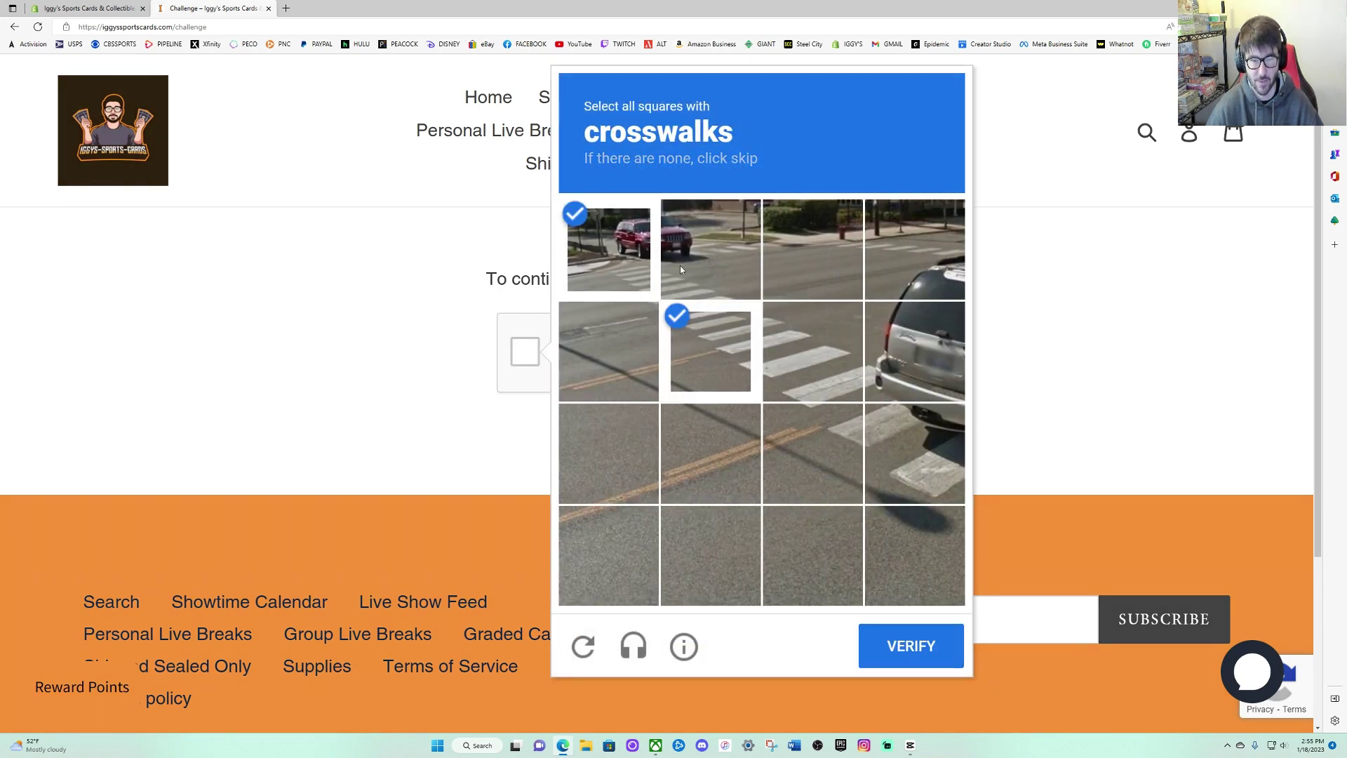
left_click(790, 356)
left_click(880, 421)
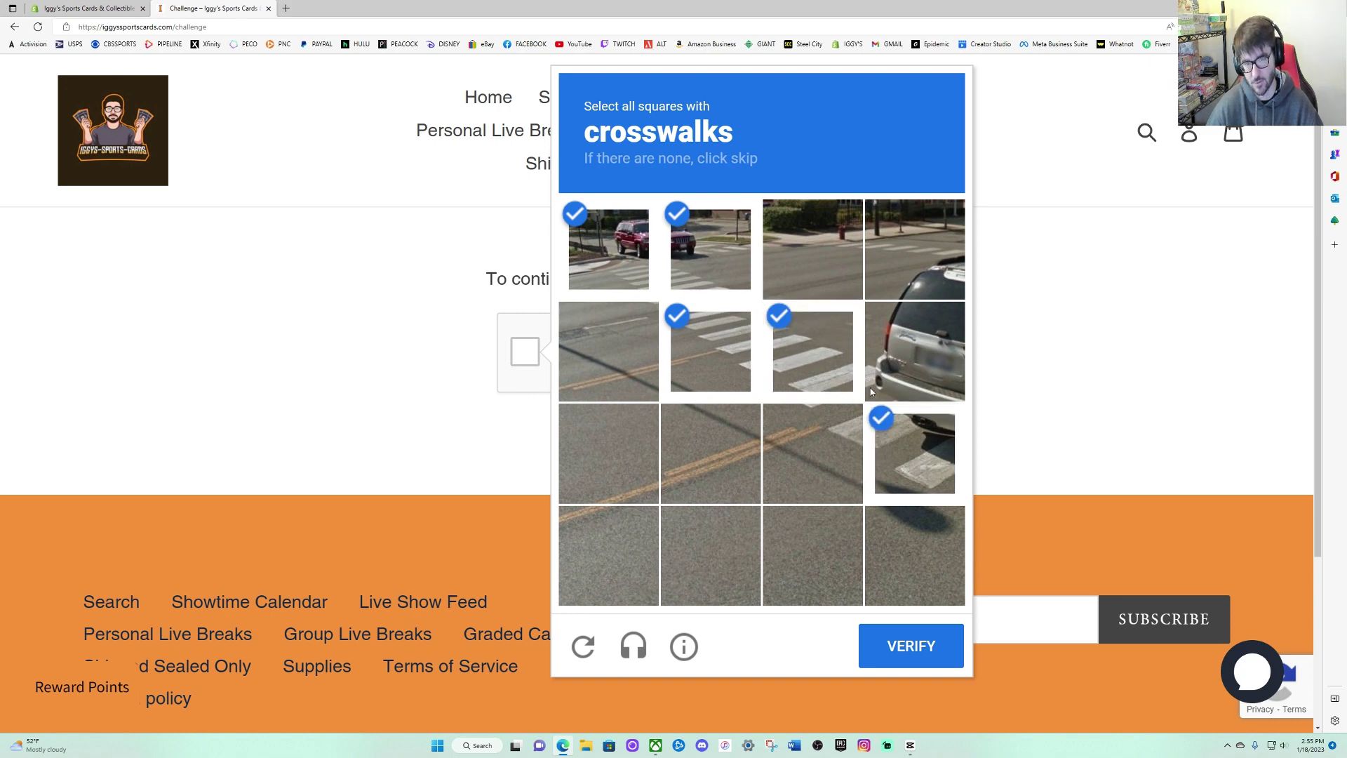
left_click(871, 388)
left_click(814, 453)
left_click(901, 645)
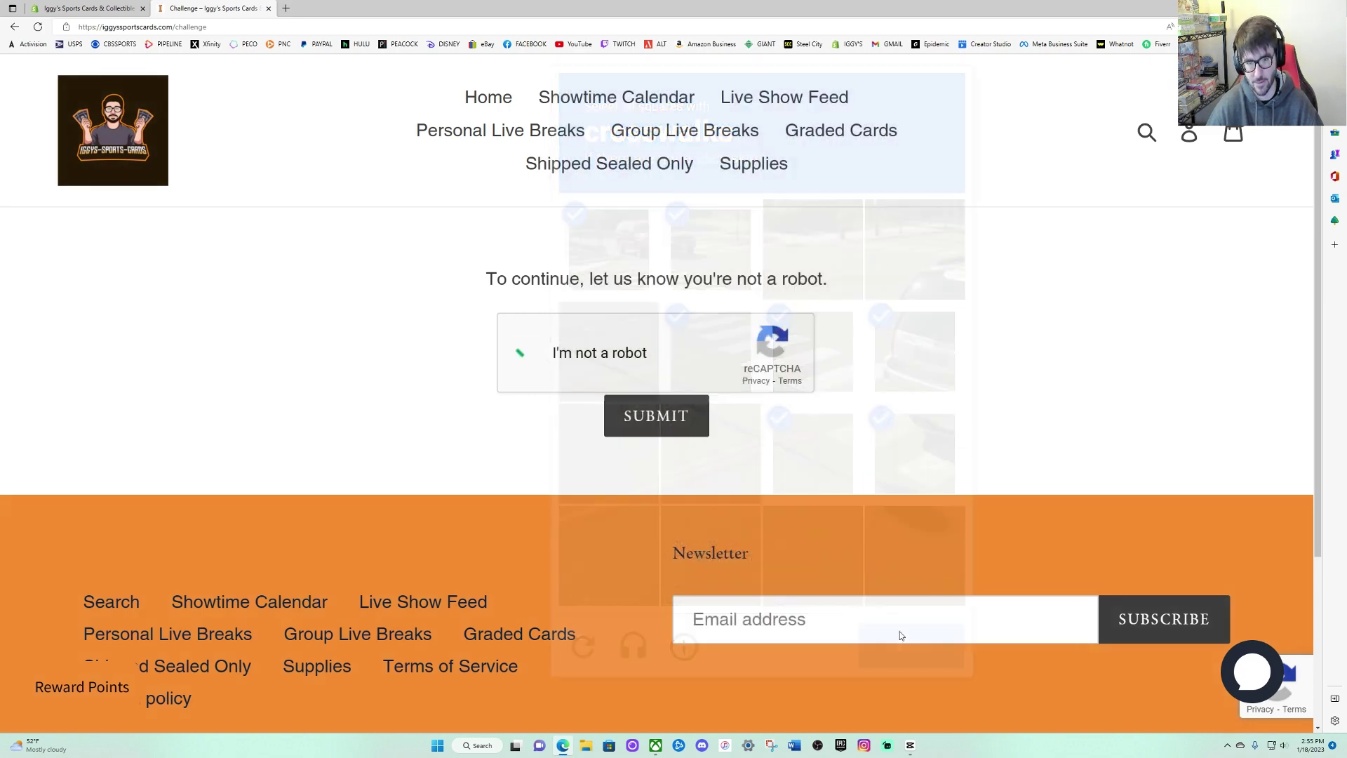
left_click(673, 423)
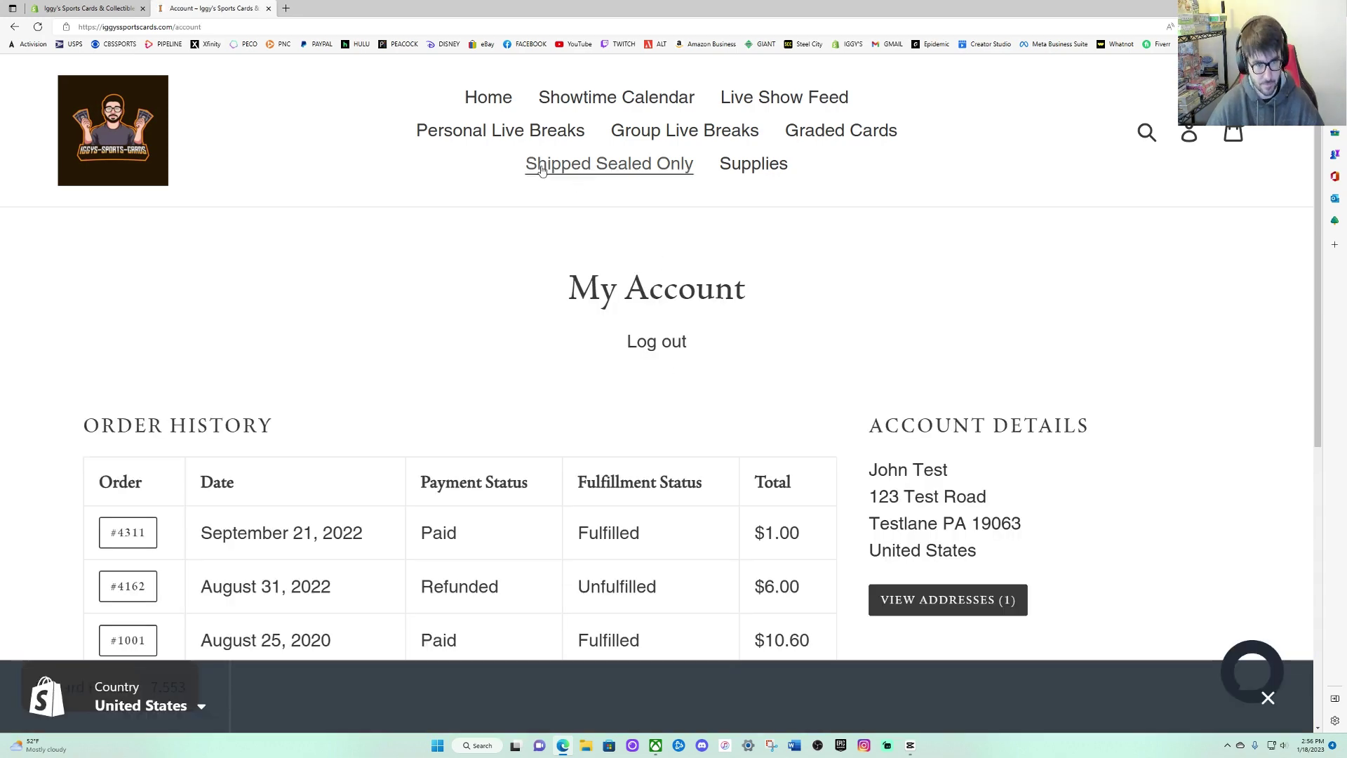
Open Personal Live Breaks and view the Earn Points options, with 7,553 points.
left_click(520, 137)
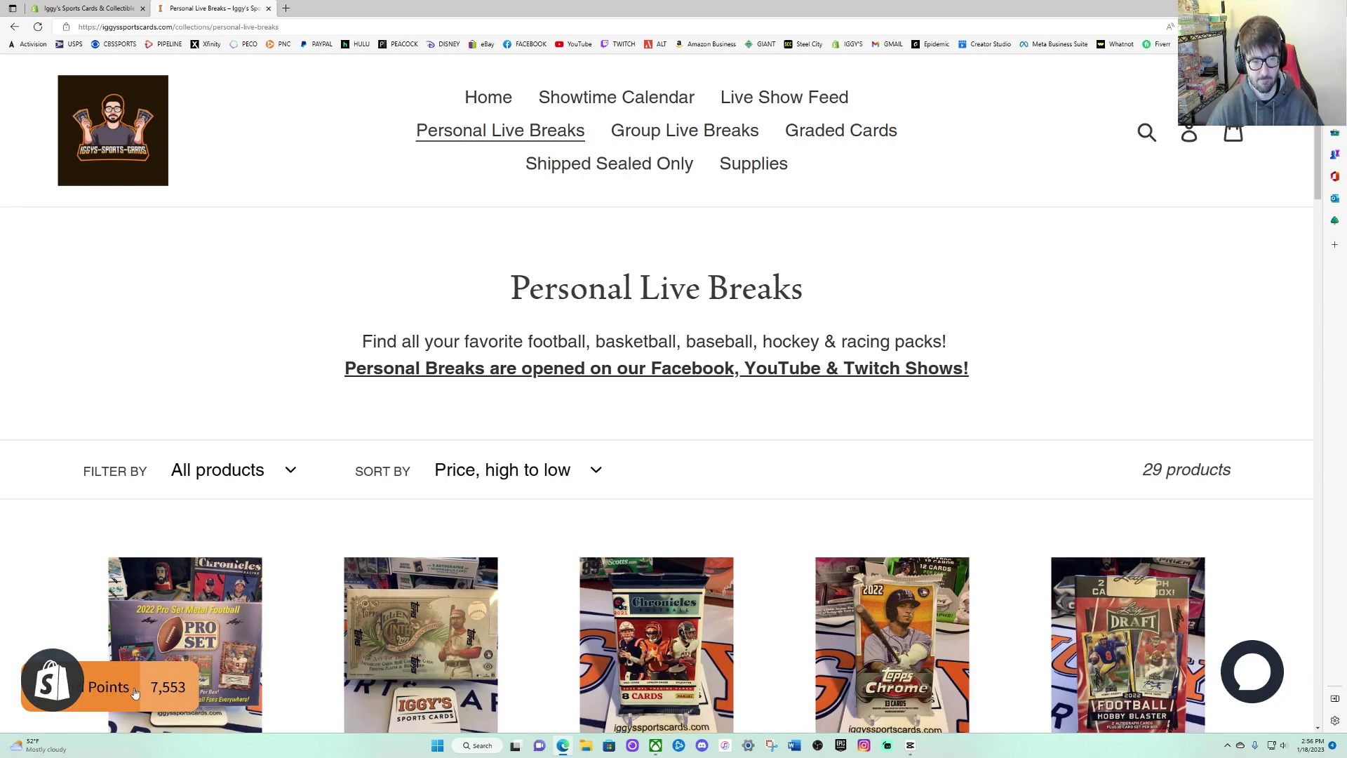
left_click(135, 693)
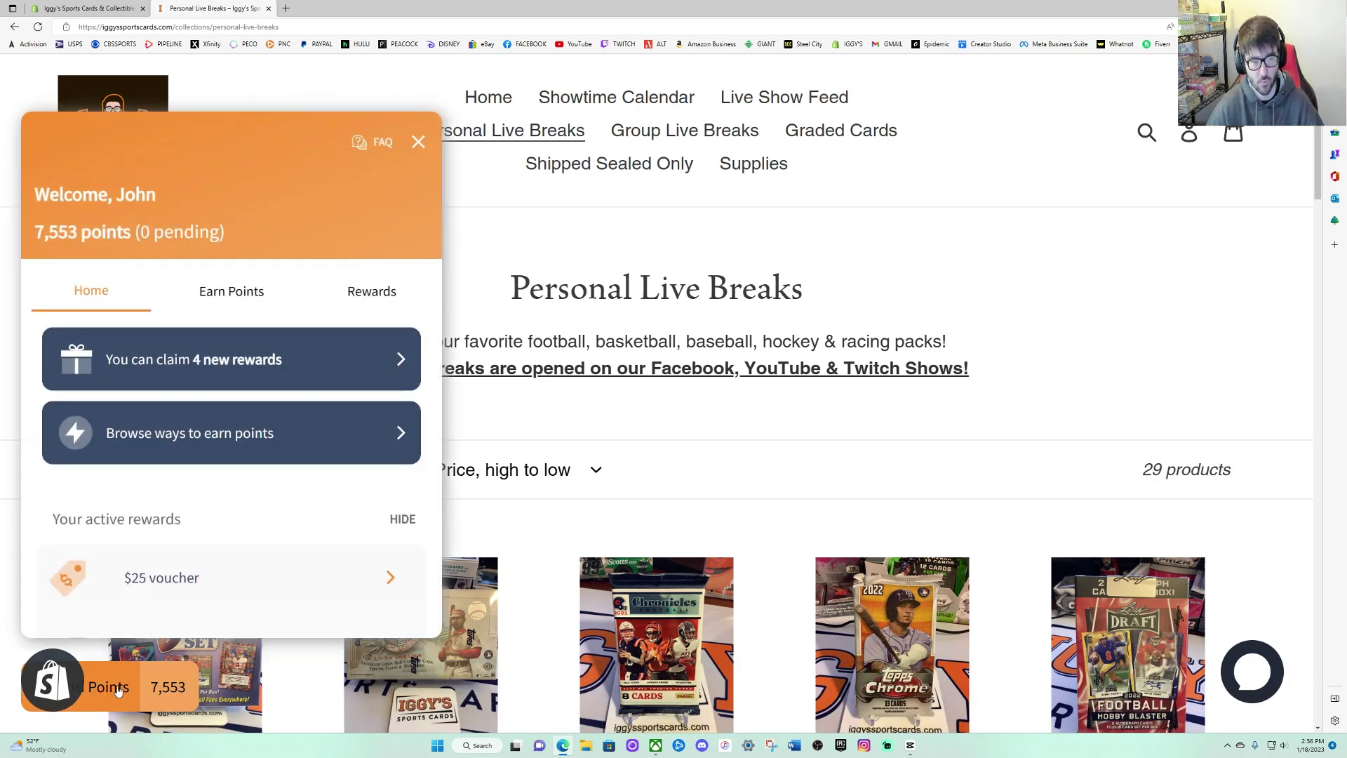
left_click(214, 297)
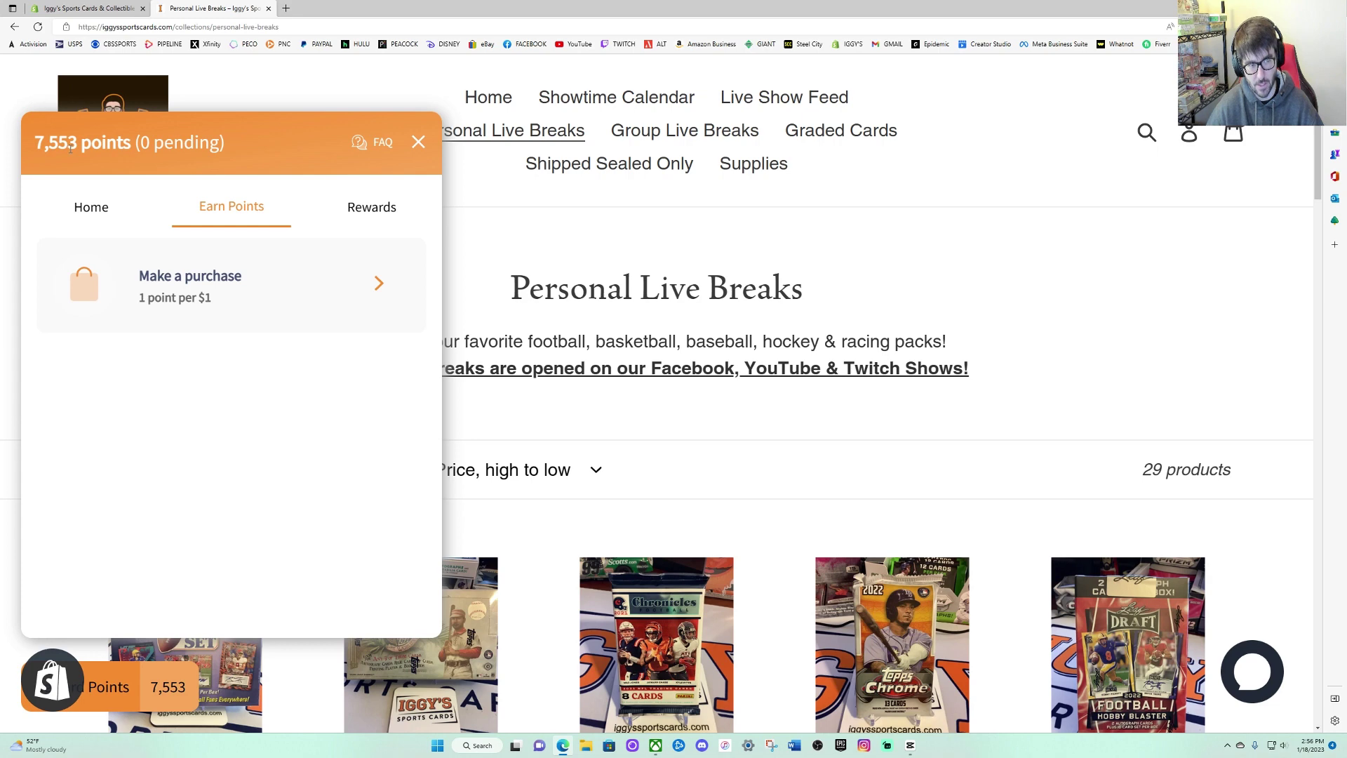
Browse the redeemable vouchers, from $10 for 1,000 points up to $75 for 7,500.
left_click(351, 212)
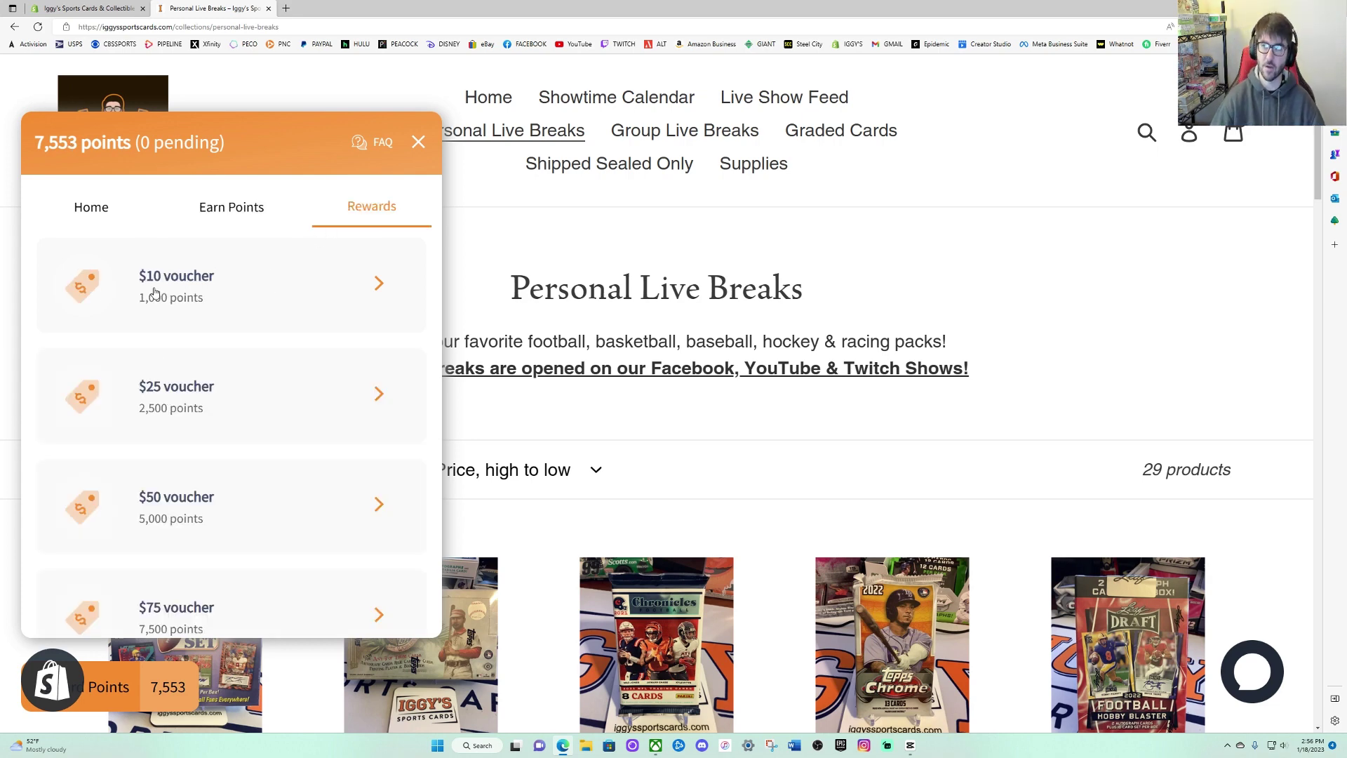
scroll(236, 393, "down", 1)
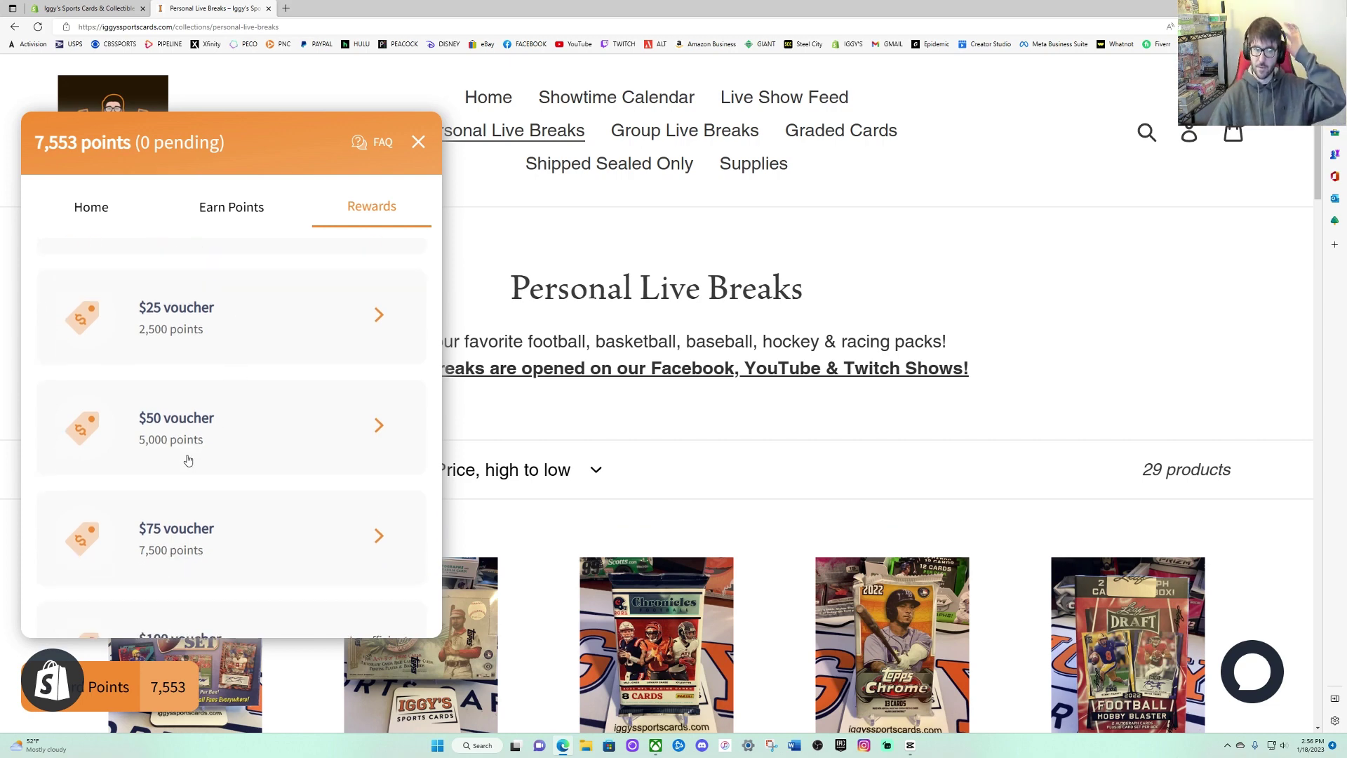
scroll(176, 456, "down", 1)
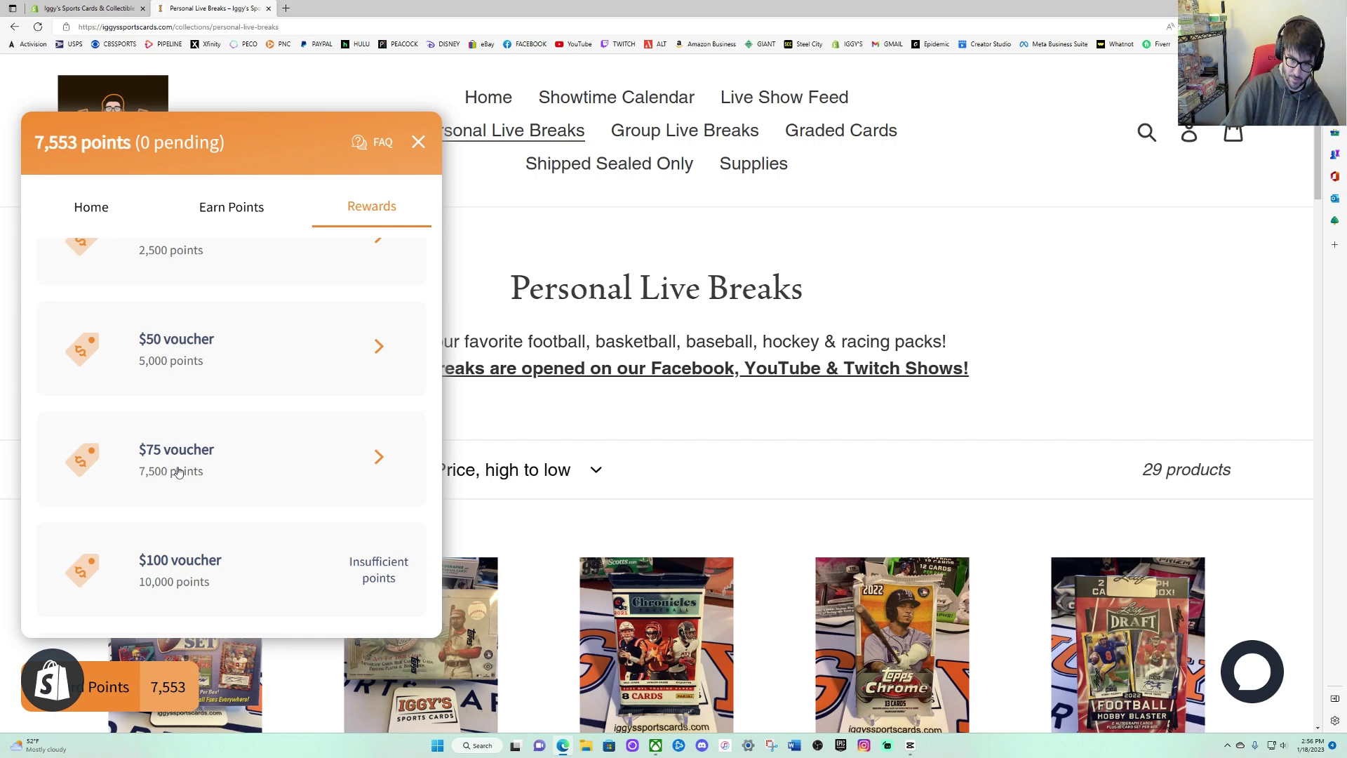
scroll(178, 472, "down", 1)
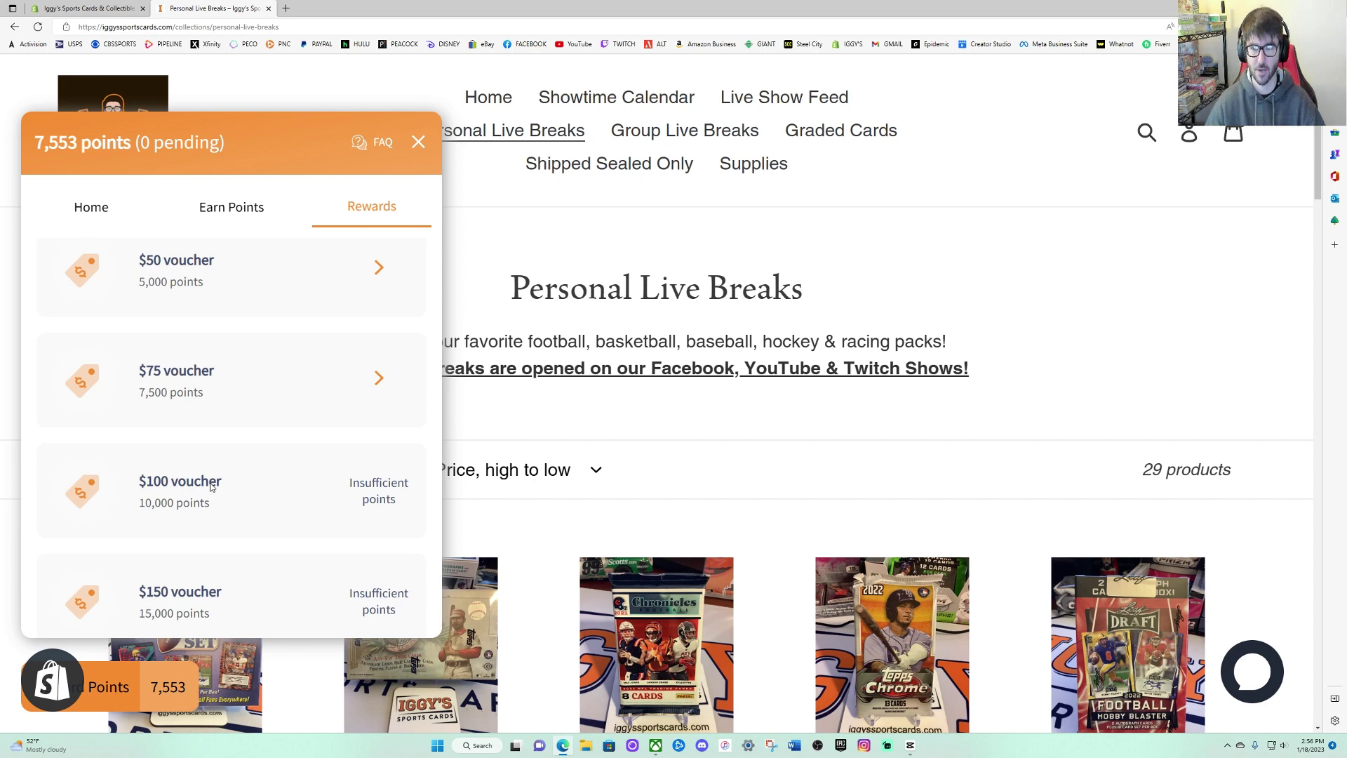
scroll(161, 551, "down", 1)
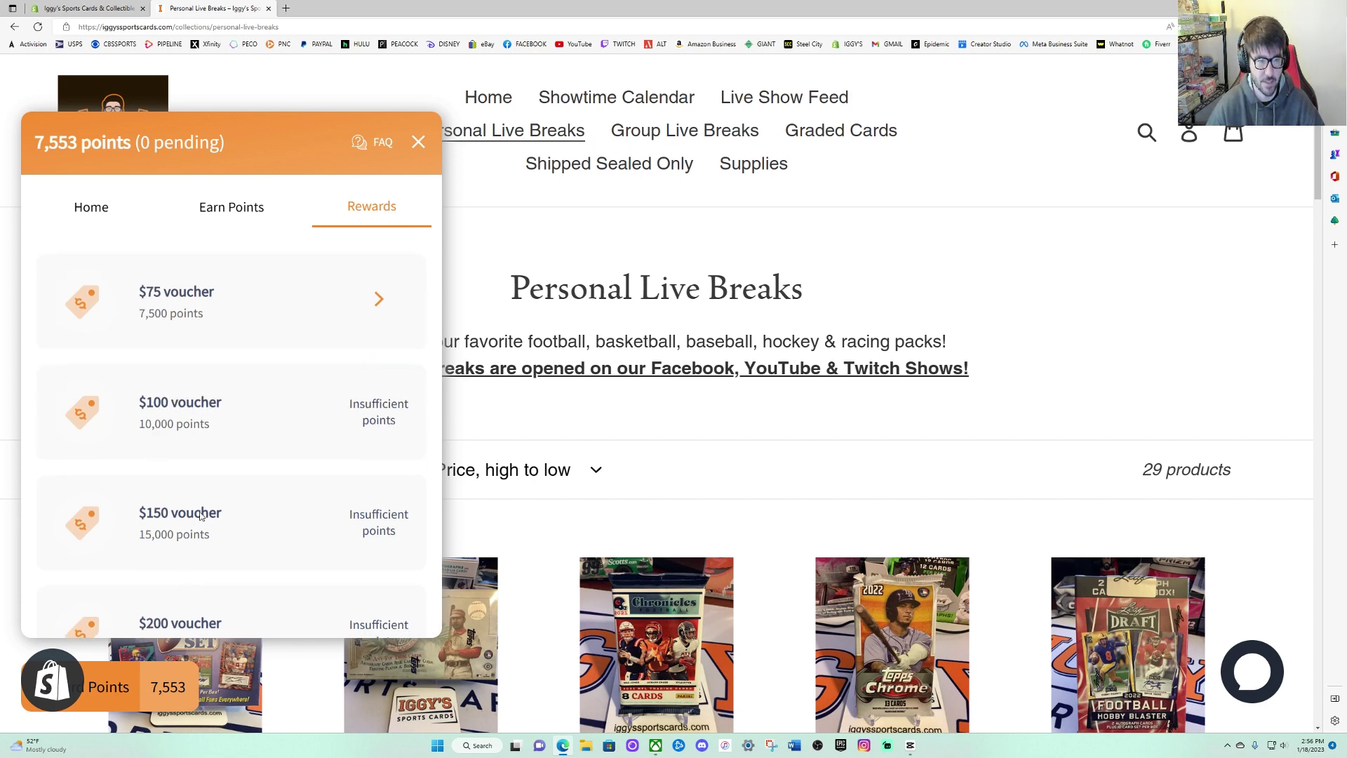
scroll(204, 519, "down", 1)
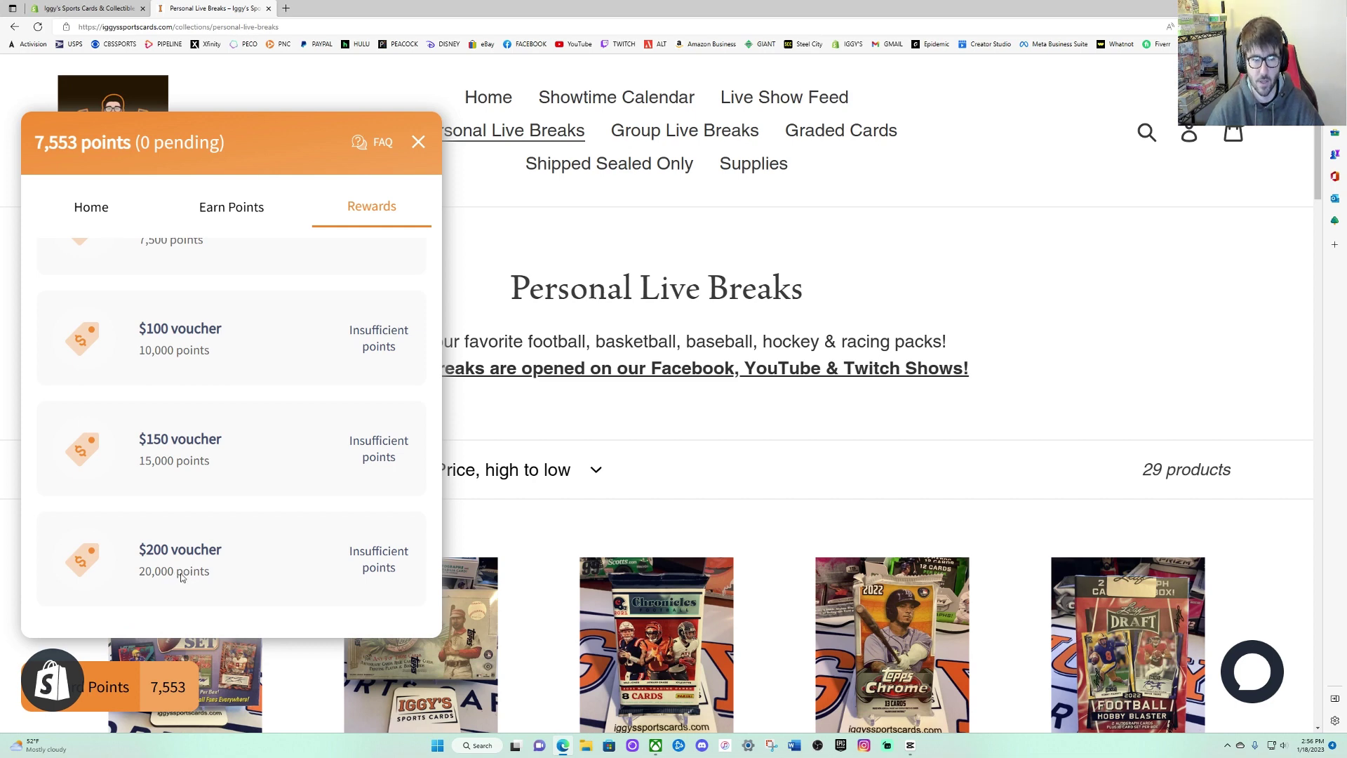
scroll(181, 576, "up", 2)
scroll(181, 576, "up", 1)
scroll(182, 575, "up", 2)
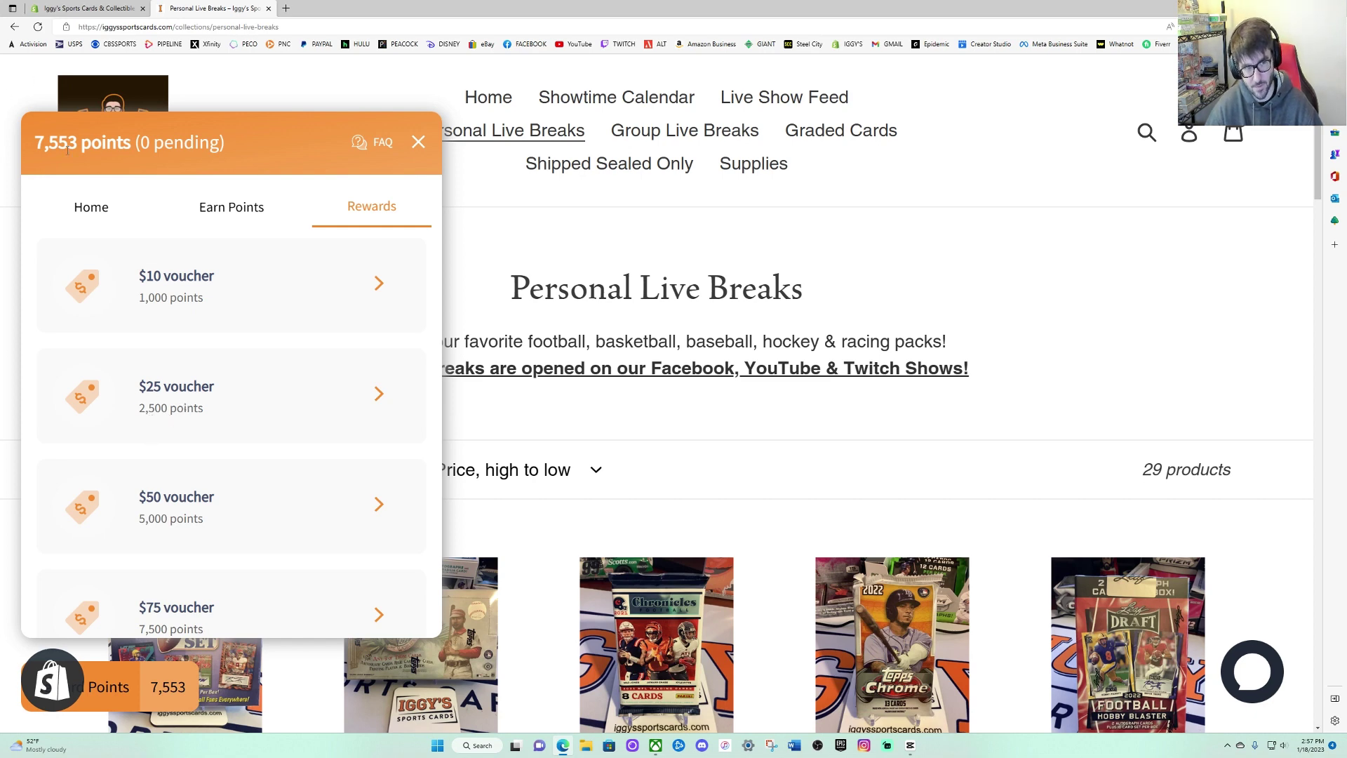
Claim the $25 voucher for 2,500 points and copy its discount code.
left_click(153, 376)
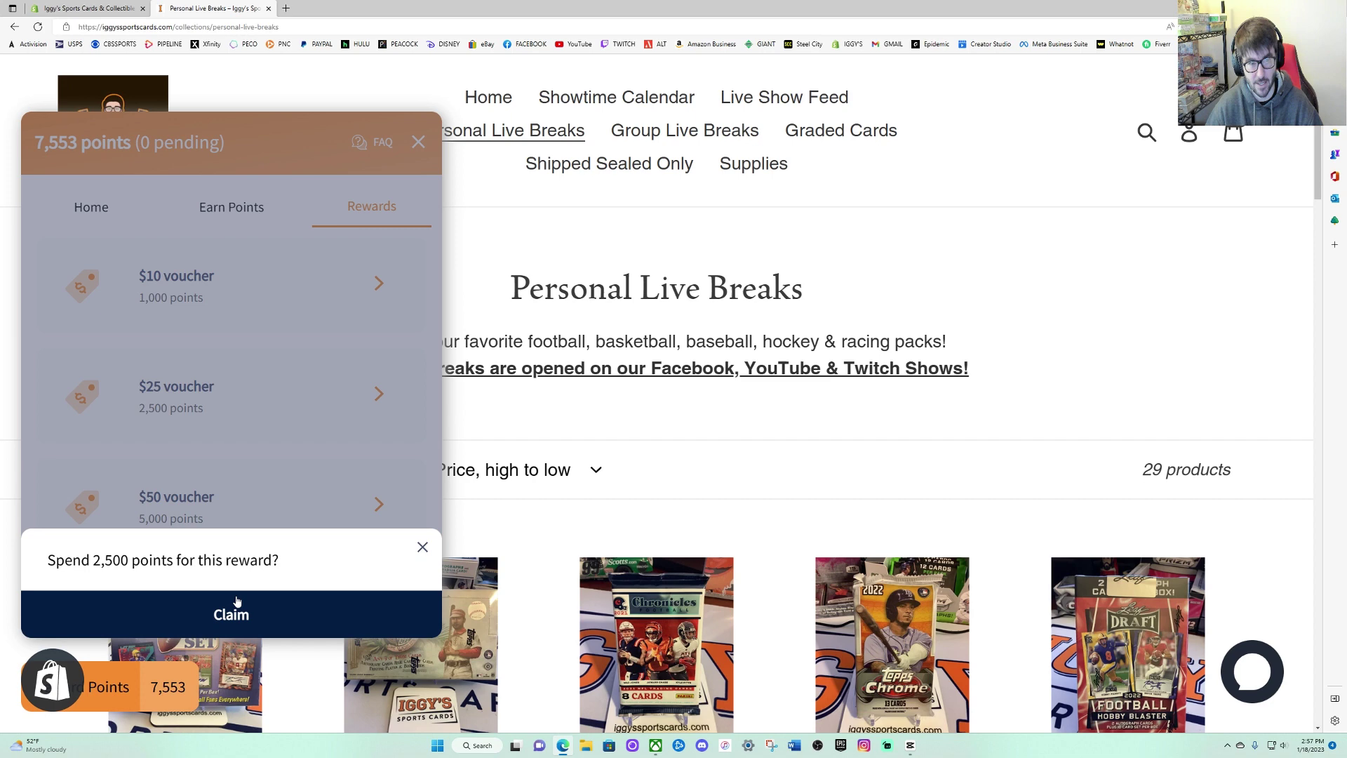
left_click(293, 623)
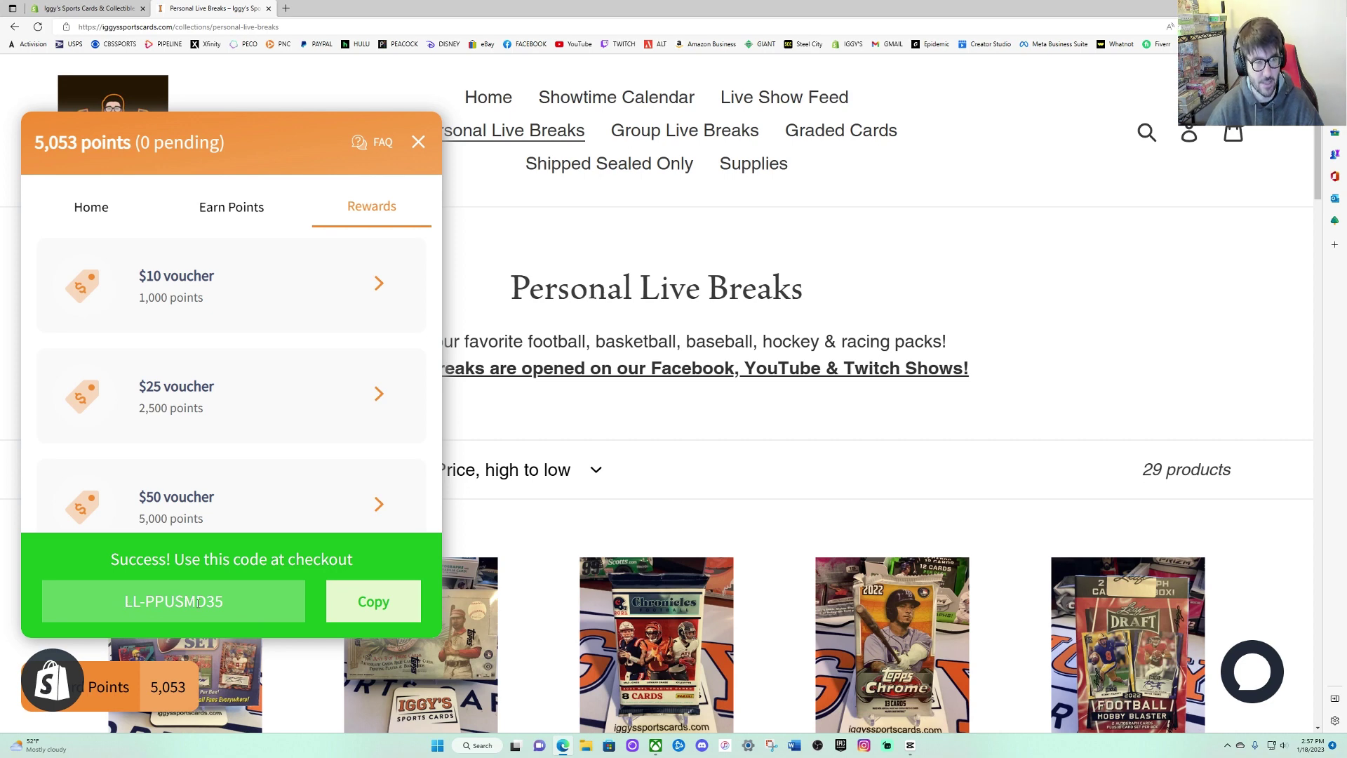
left_click(372, 607)
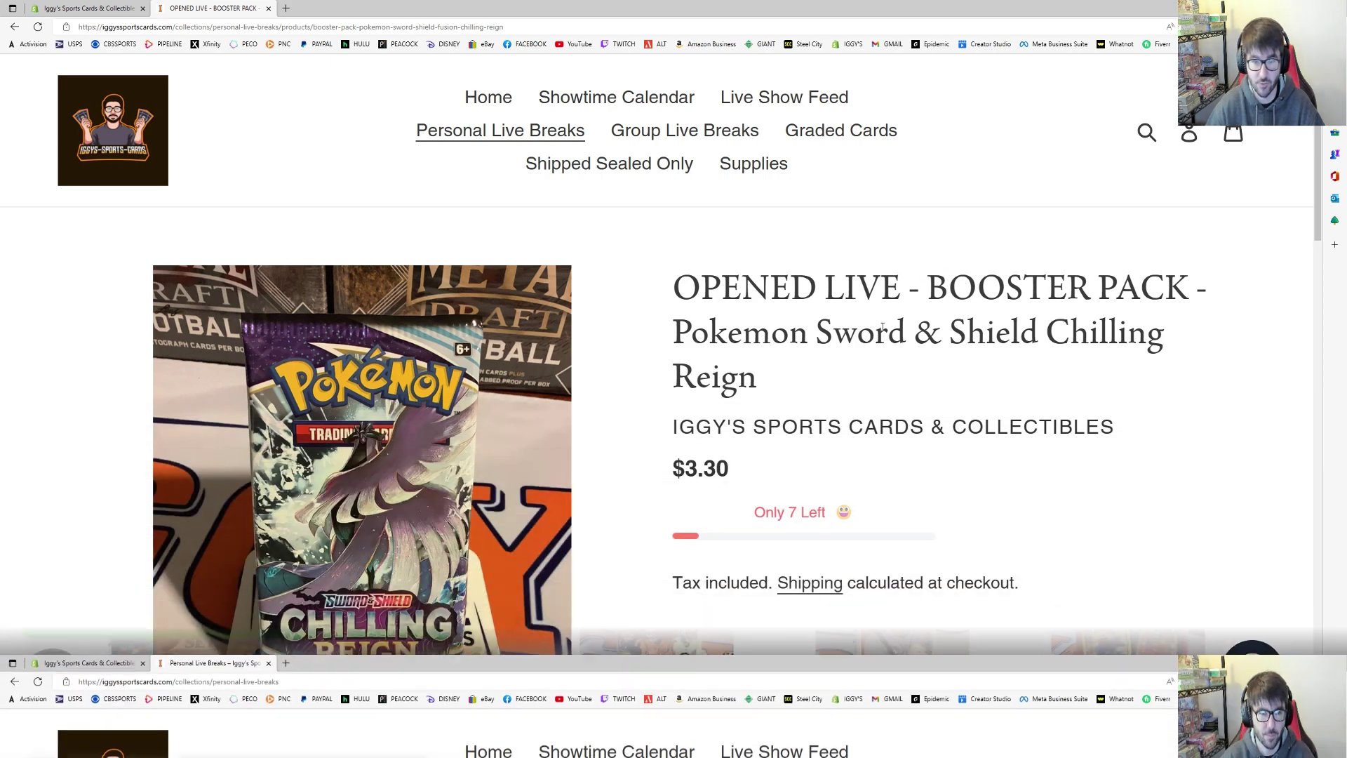
Set the Chilling Reign booster pack quantity to 6 and dismiss the Shopify preview bar.
scroll(790, 477, "down", 3)
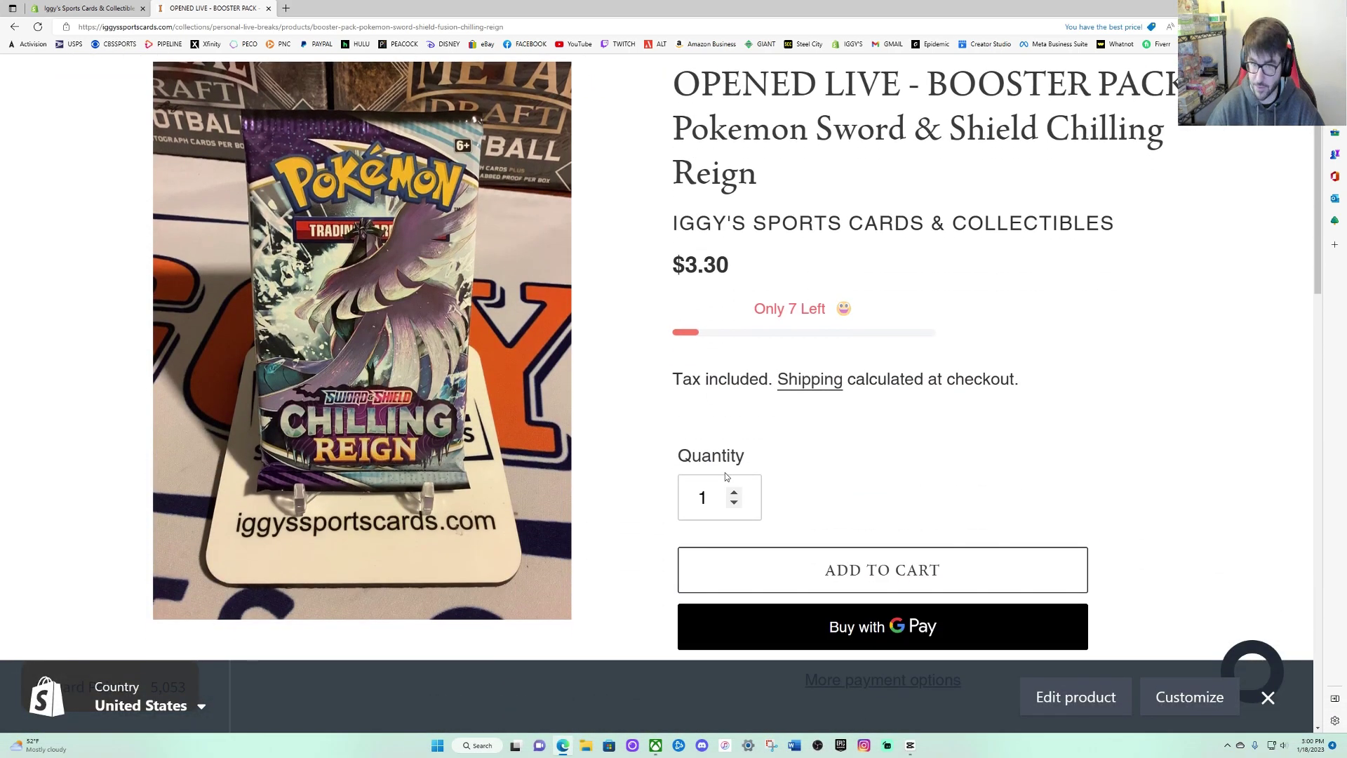
left_click(735, 494)
left_click(735, 493)
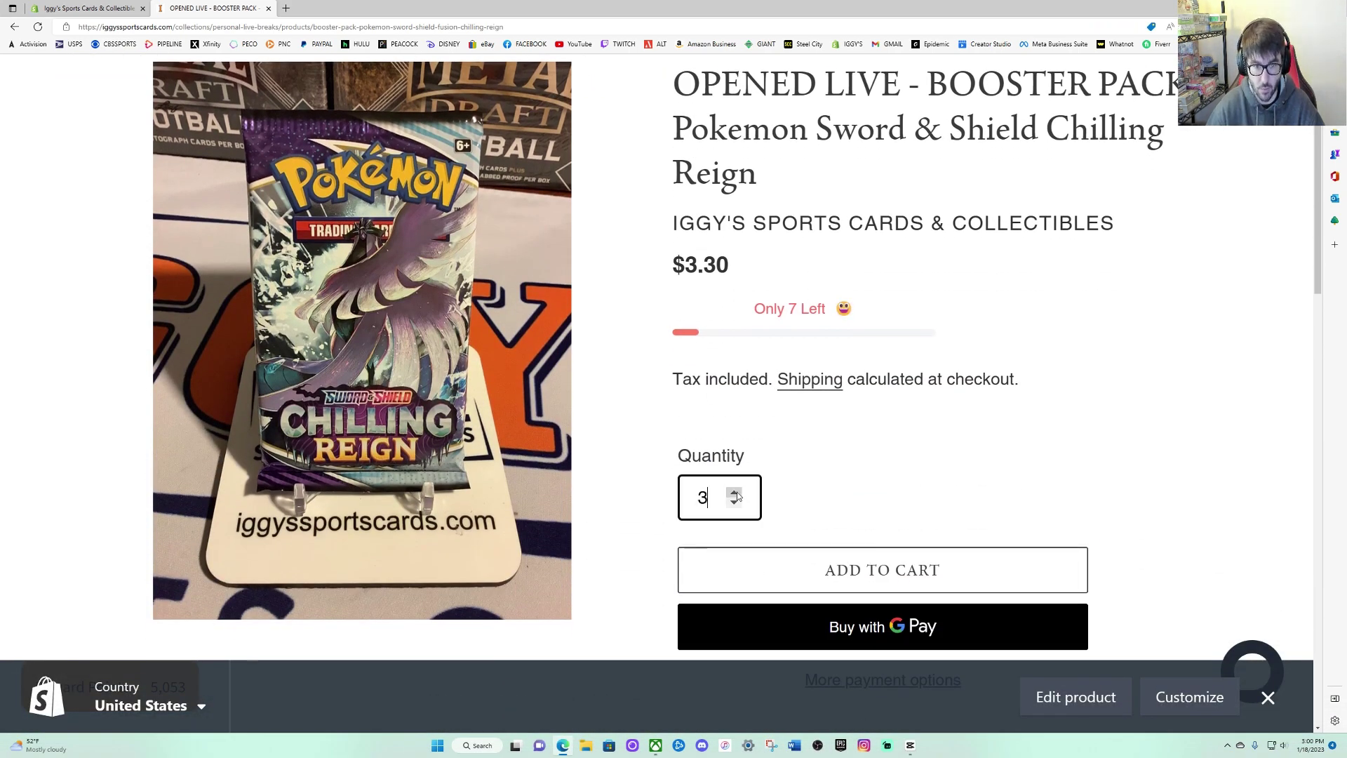
scroll(737, 497, "down", 4)
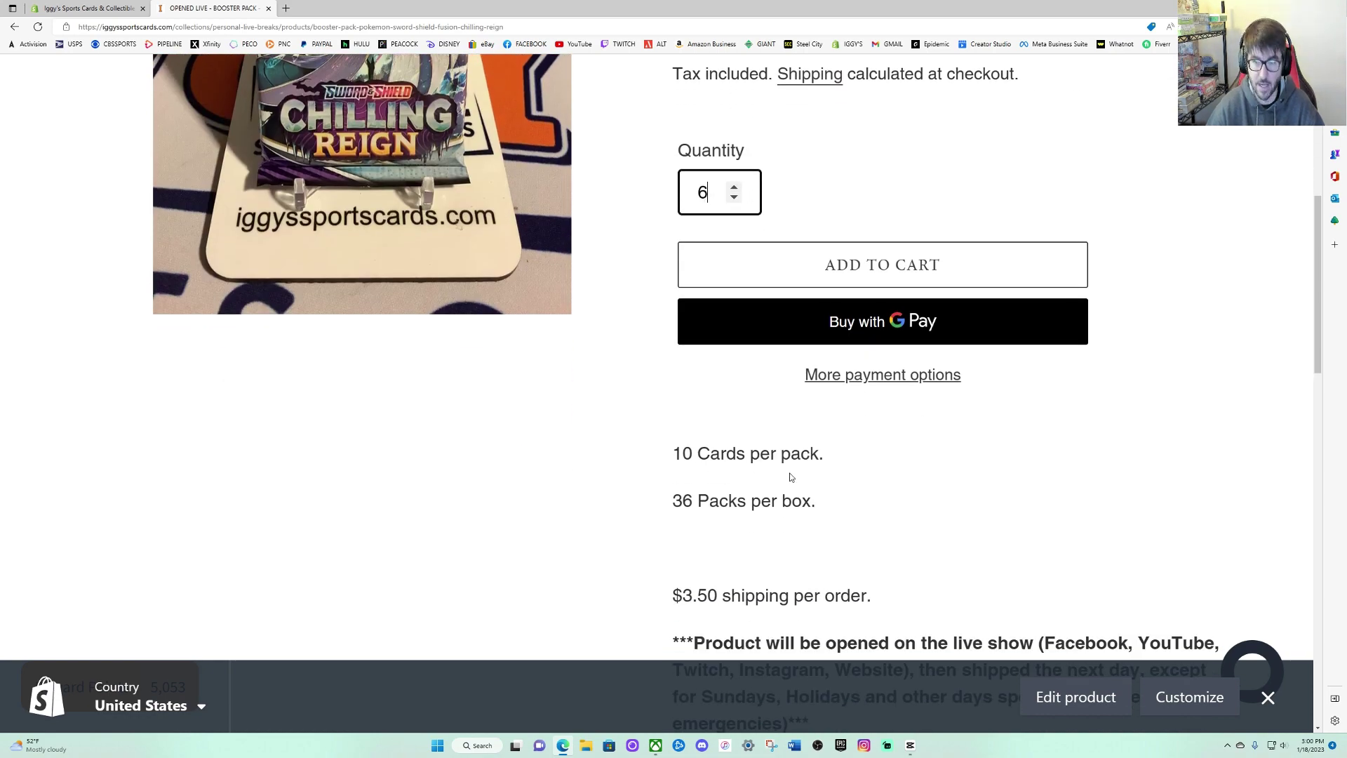
scroll(780, 526, "down", 1)
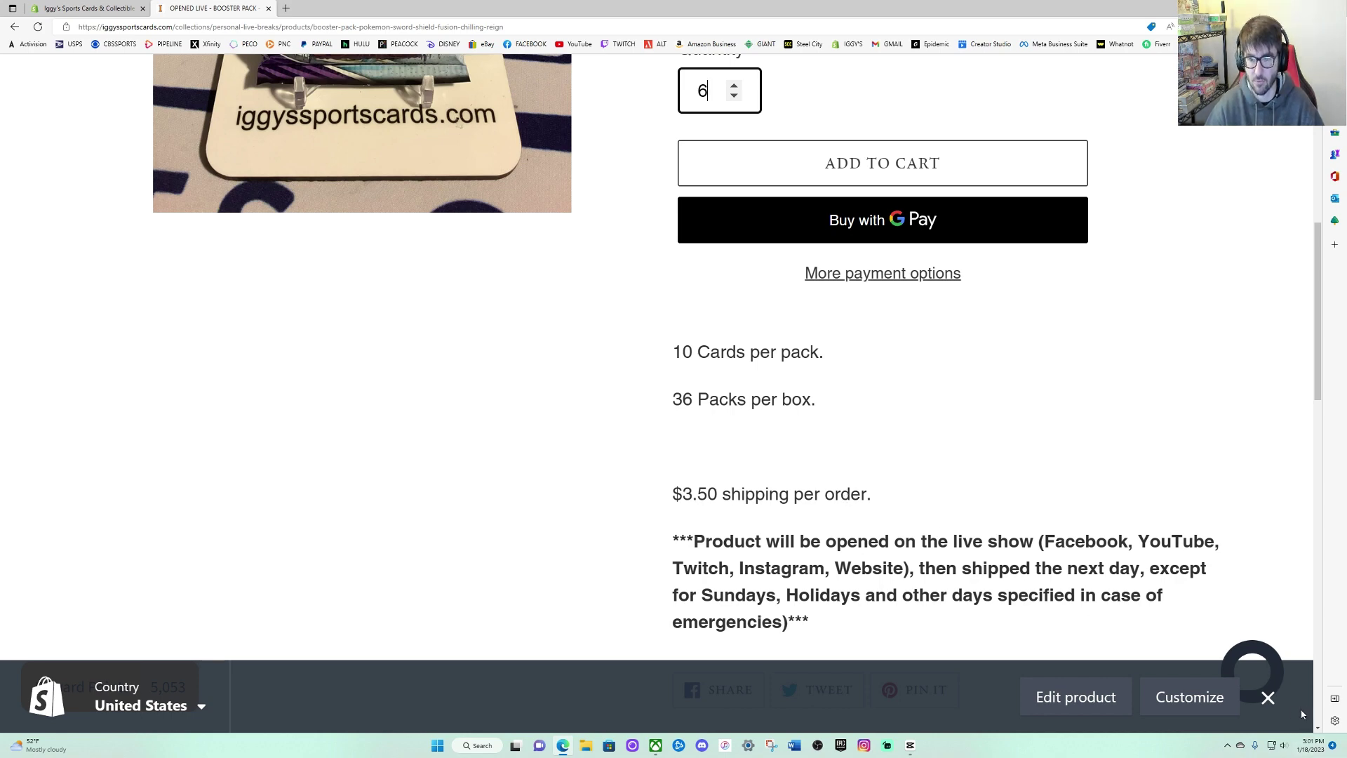
left_click(924, 601)
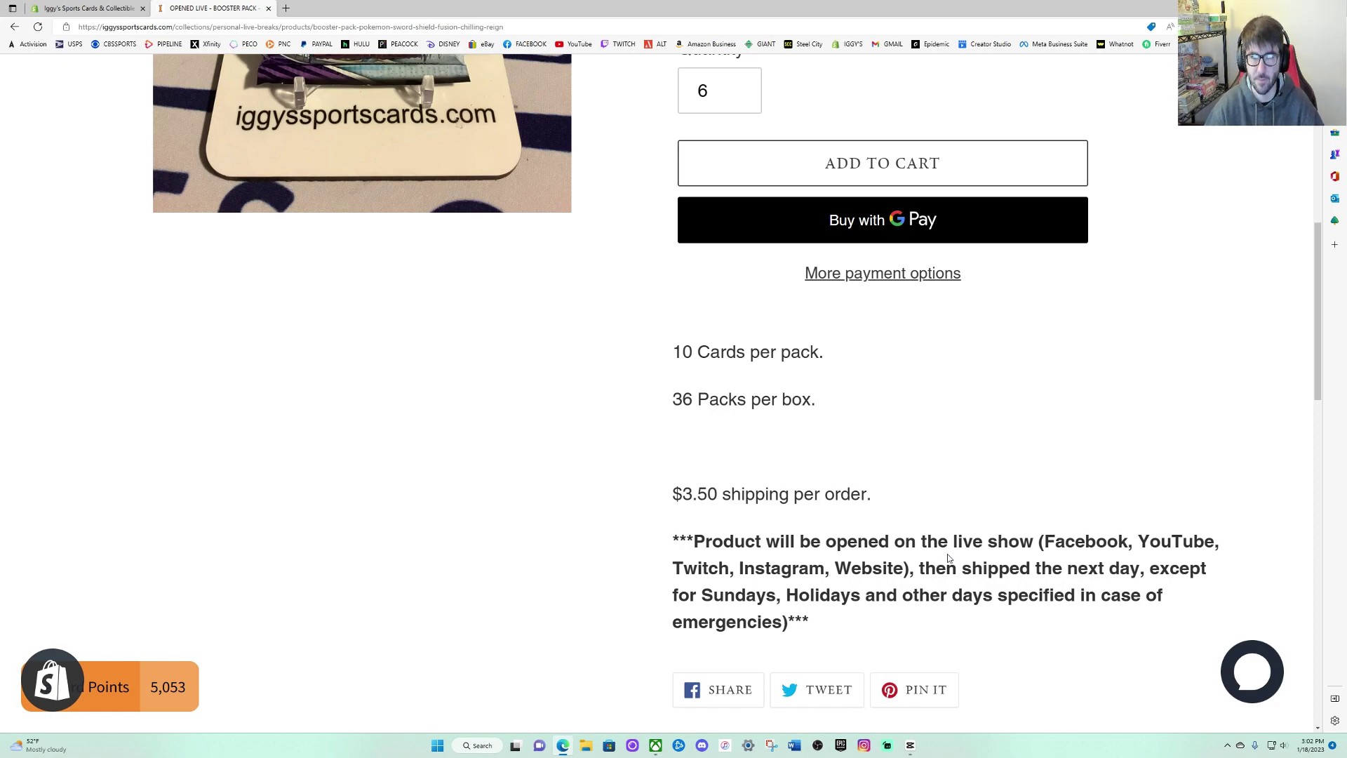
Add the six Chilling Reign packs to the cart and view the $19.80 cart.
scroll(956, 470, "up", 5)
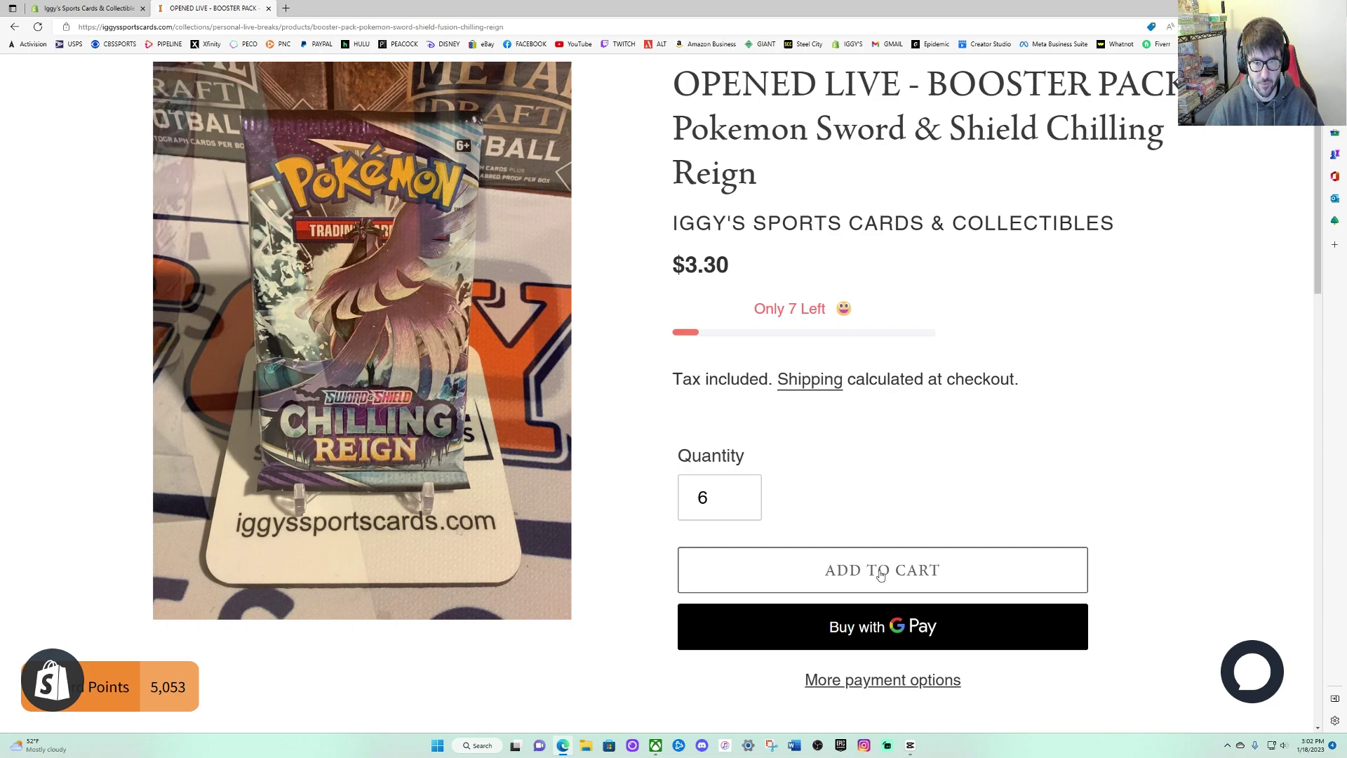
left_click(909, 577)
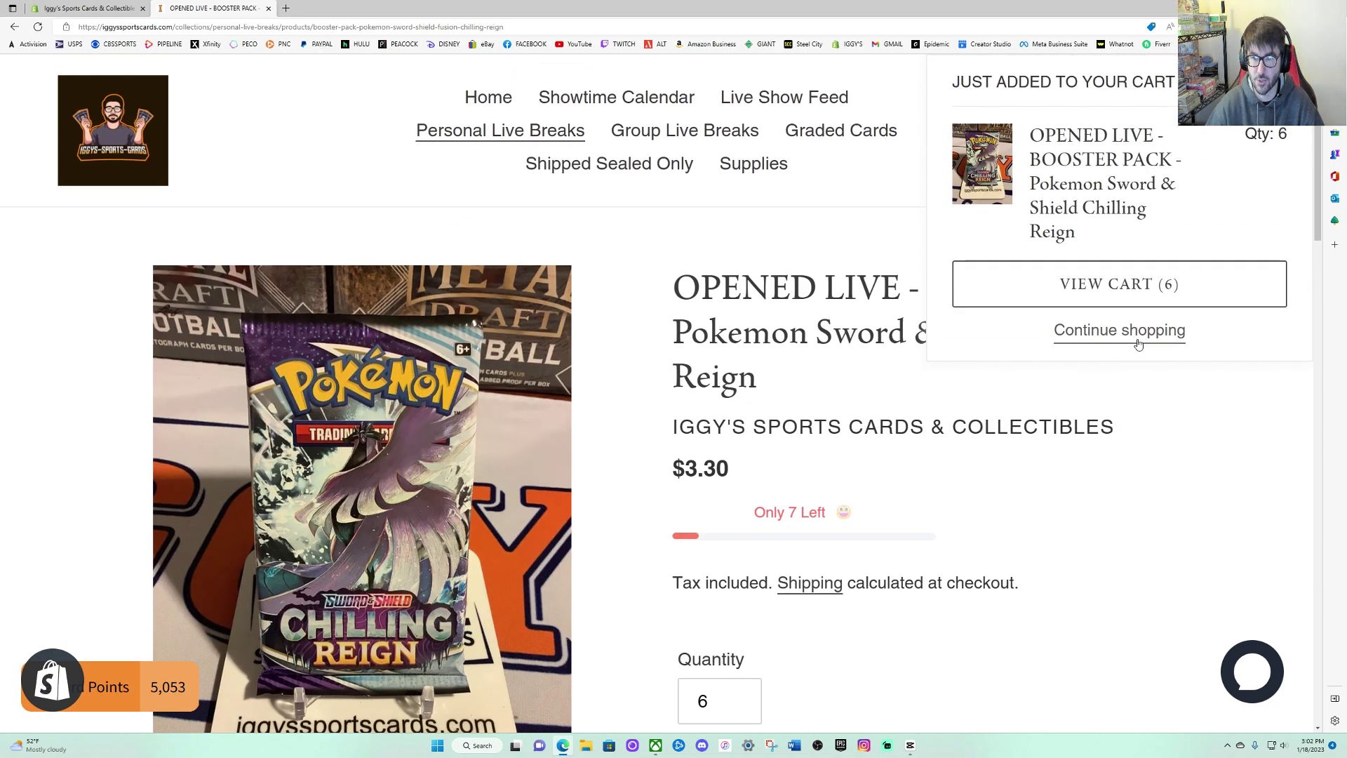
left_click(1104, 291)
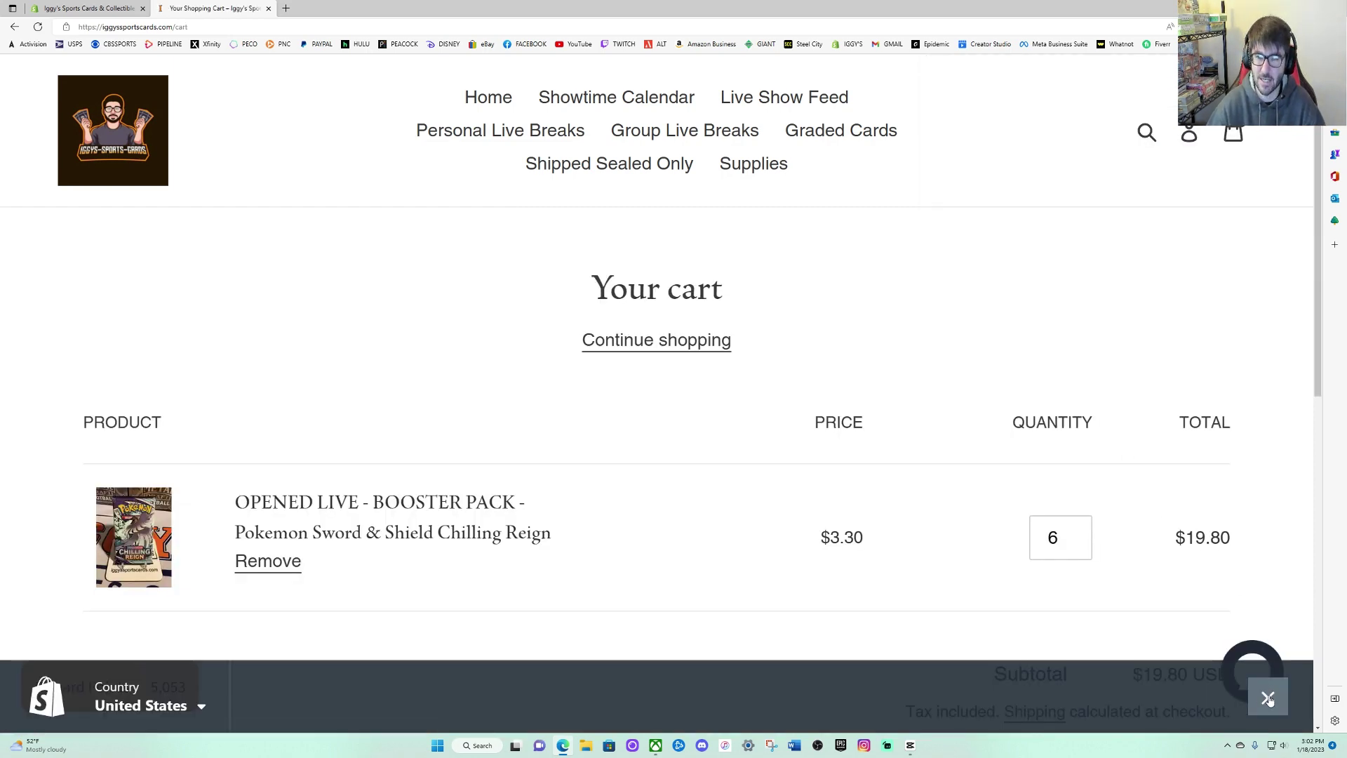
left_click(1267, 698)
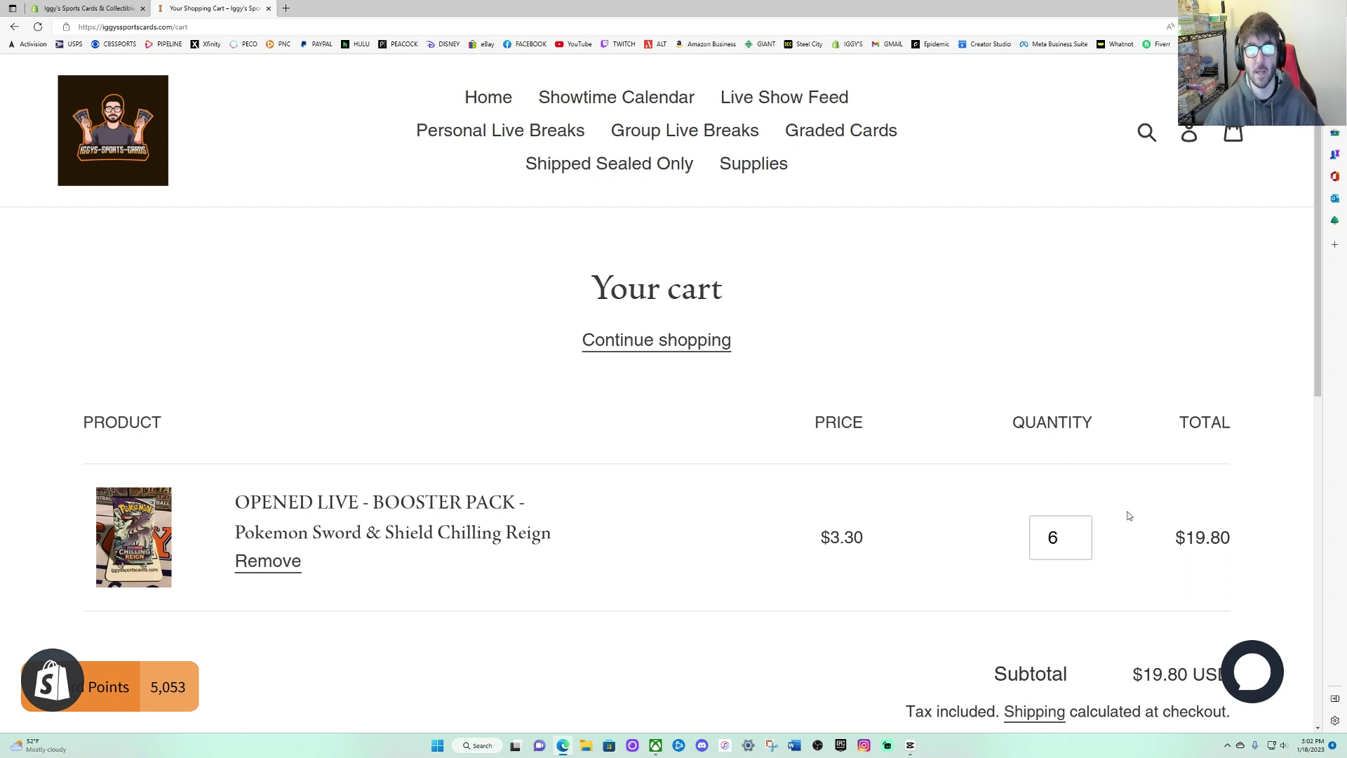
scroll(1127, 526, "down", 1)
scroll(1128, 516, "down", 1)
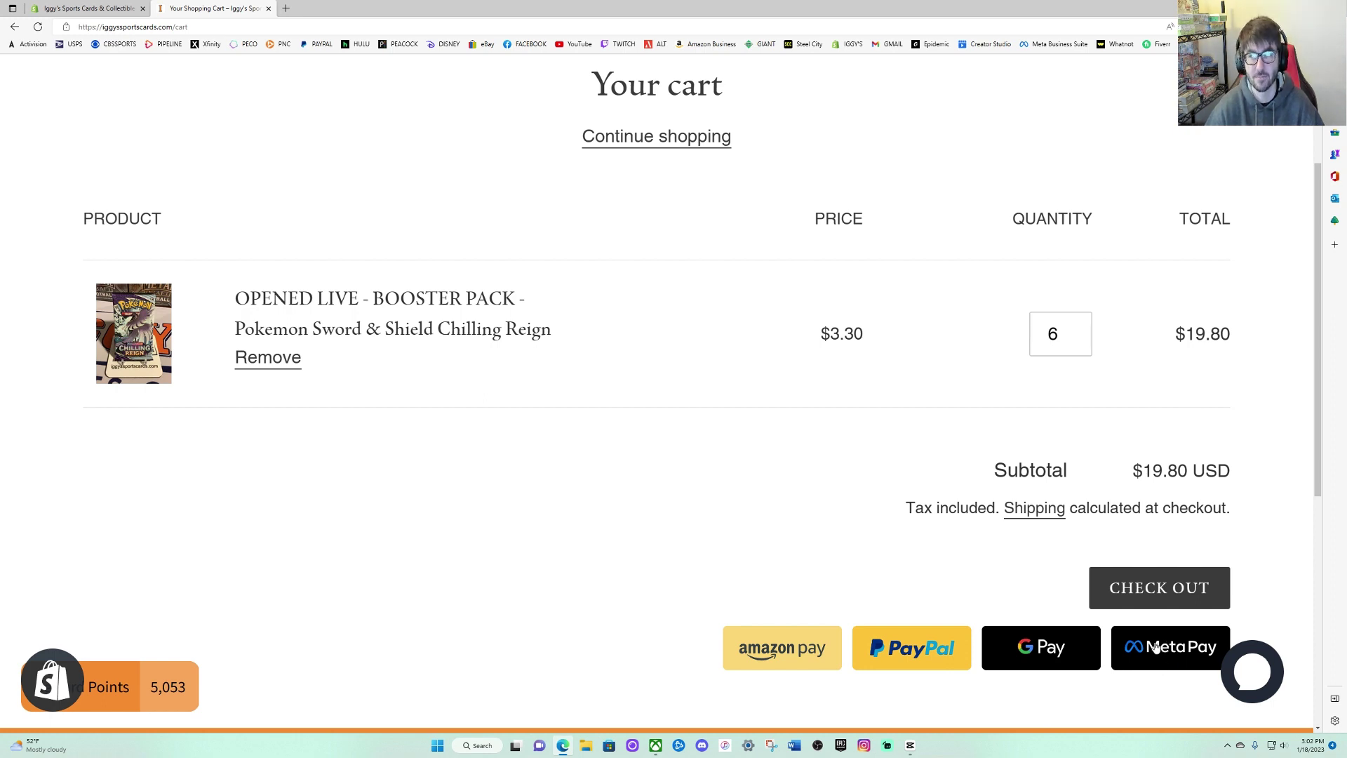
left_click(1131, 598)
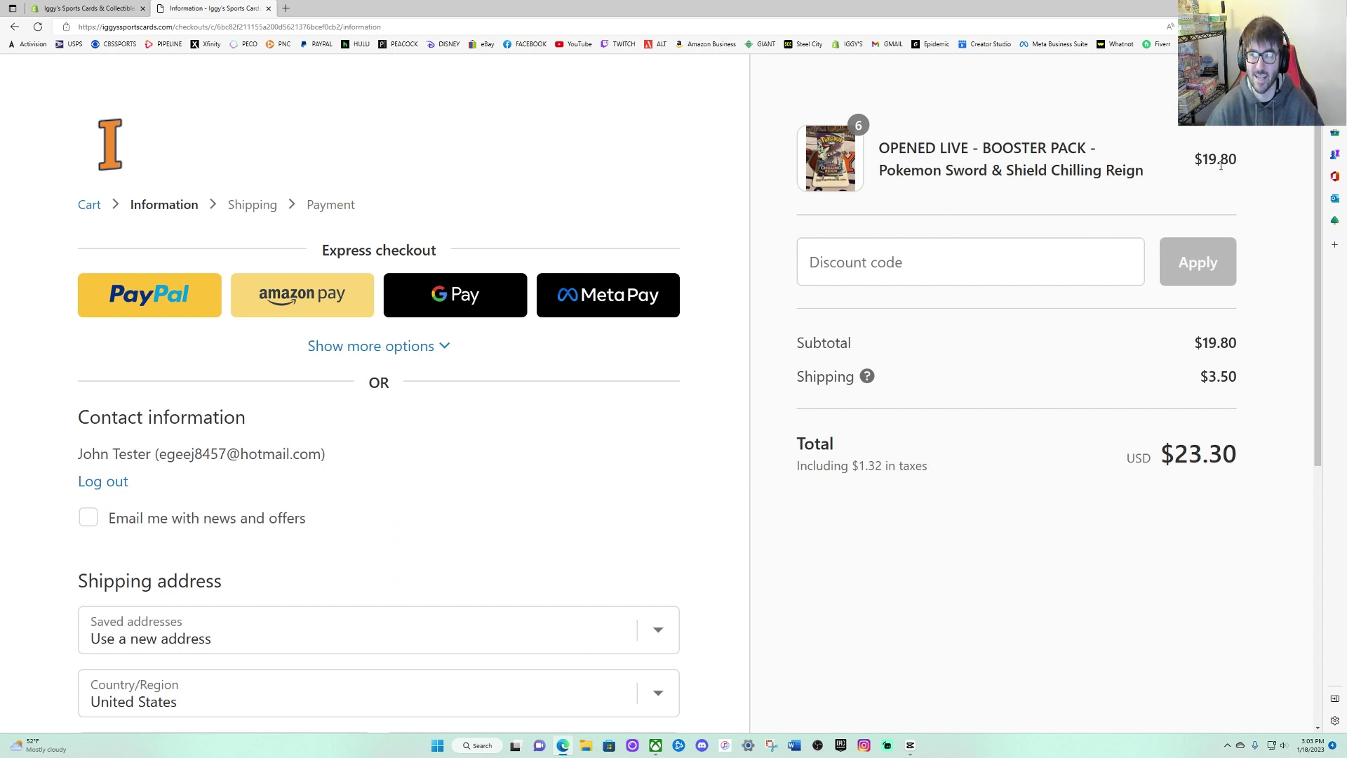
left_click(856, 270)
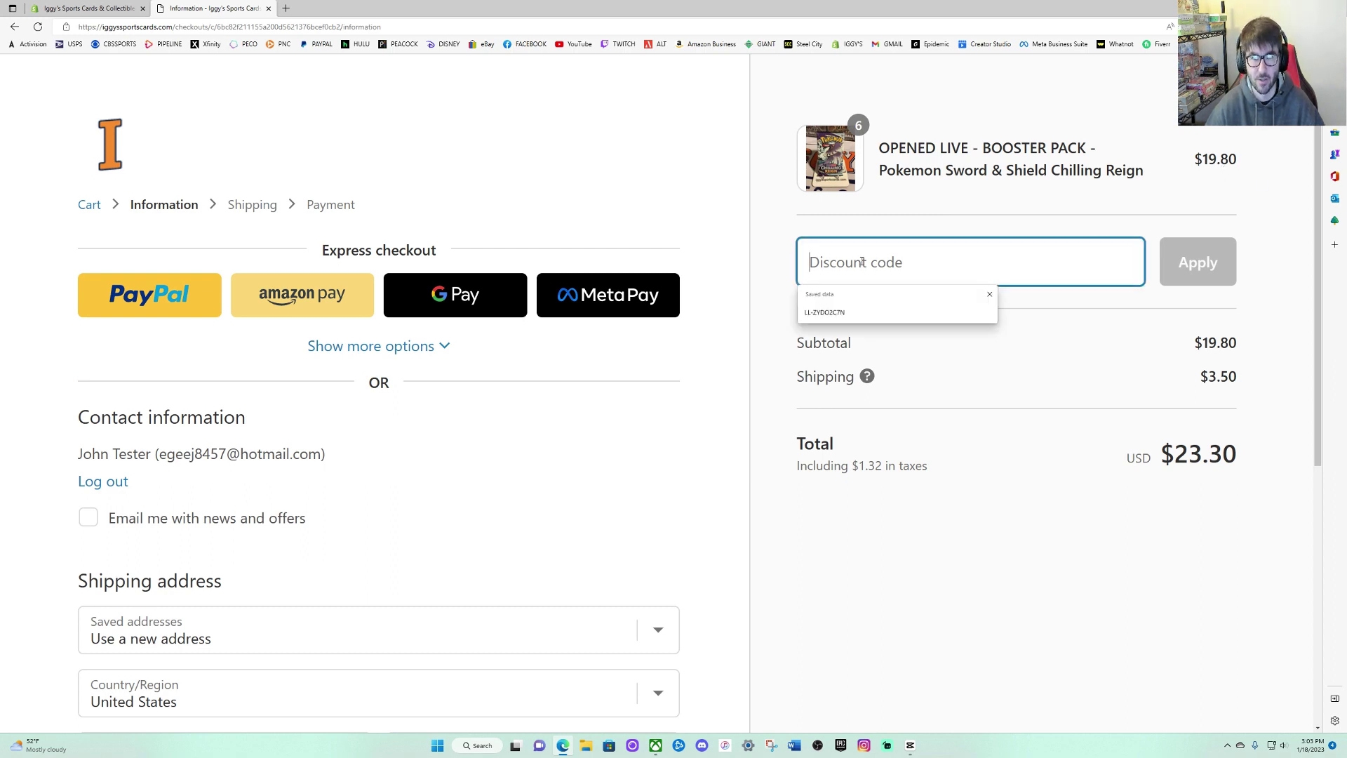
right_click(856, 267)
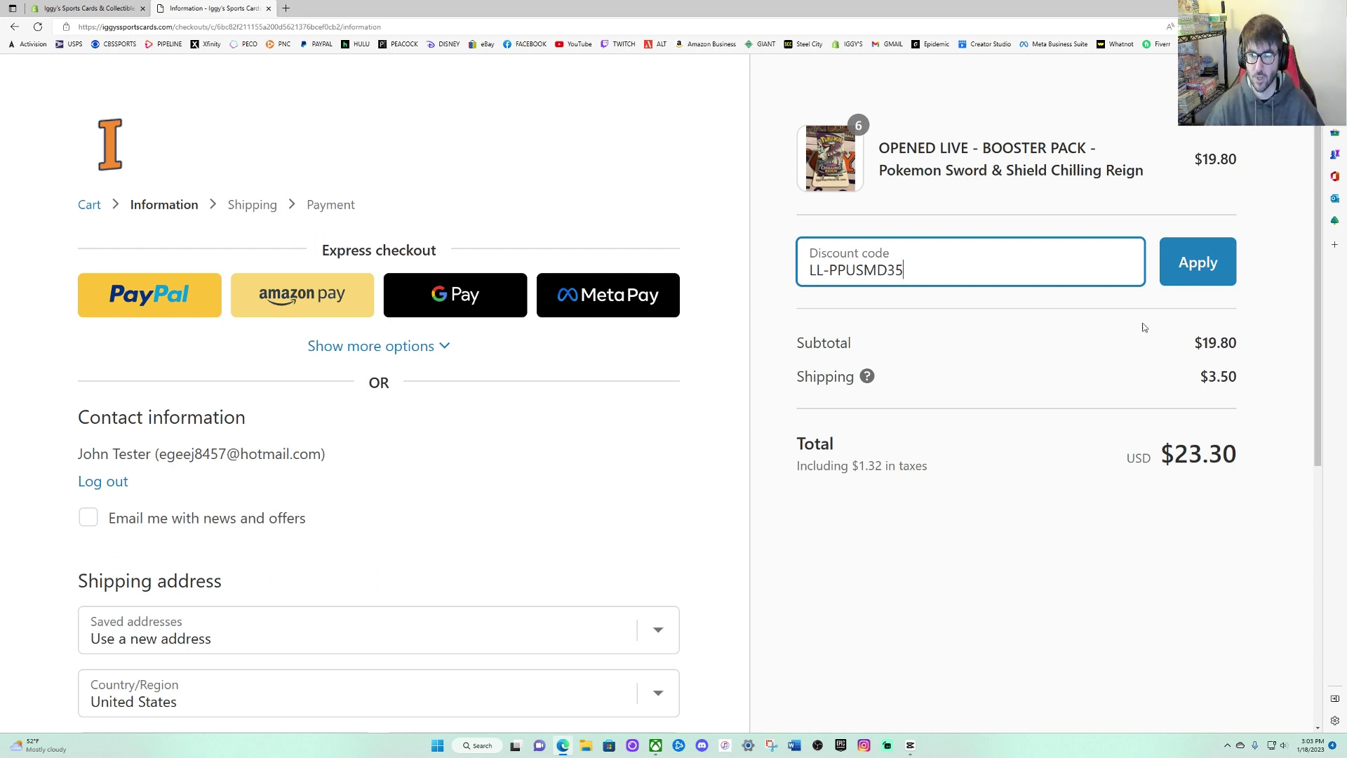
left_click(1191, 269)
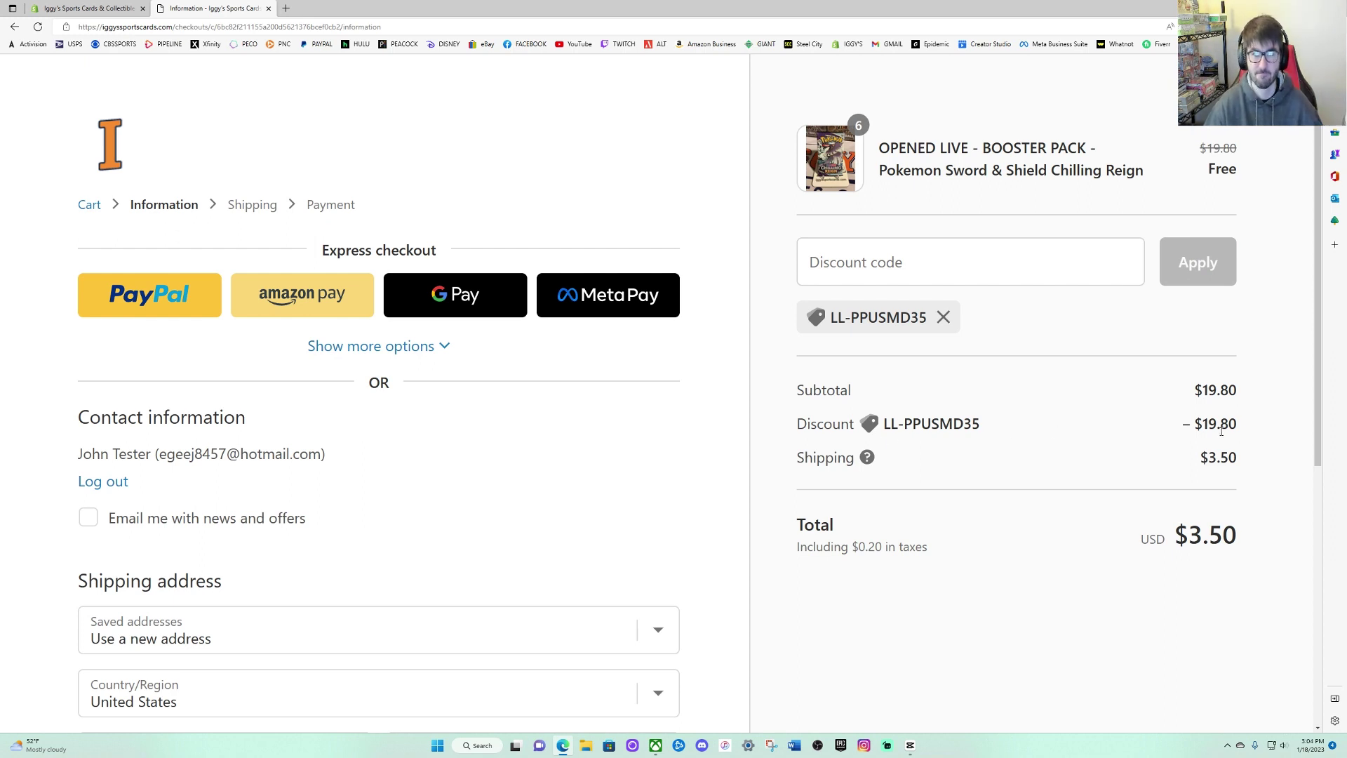
Proceed through the shipping step, with Standard $3.50 shipping, to payment.
left_click_drag(1239, 462, 1200, 458)
left_click(1227, 473)
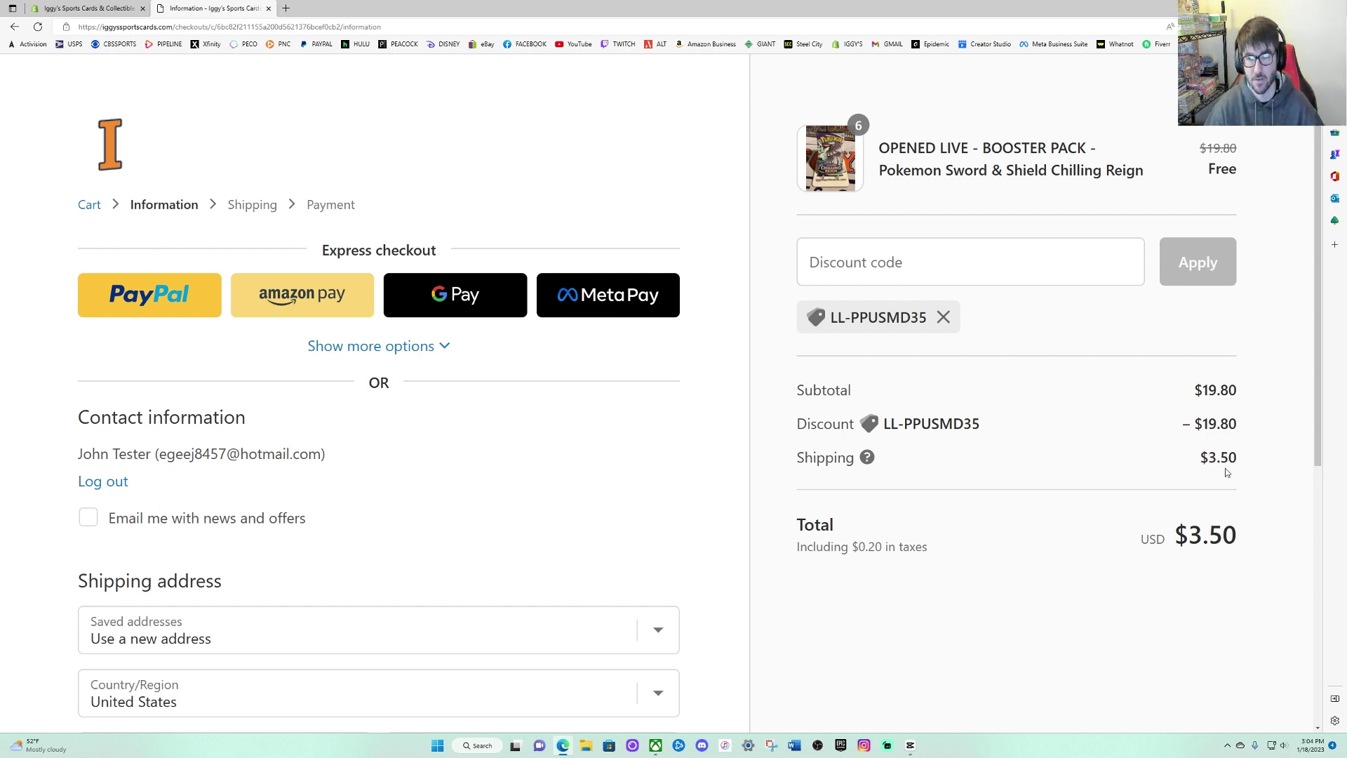
scroll(1219, 485, "down", 3)
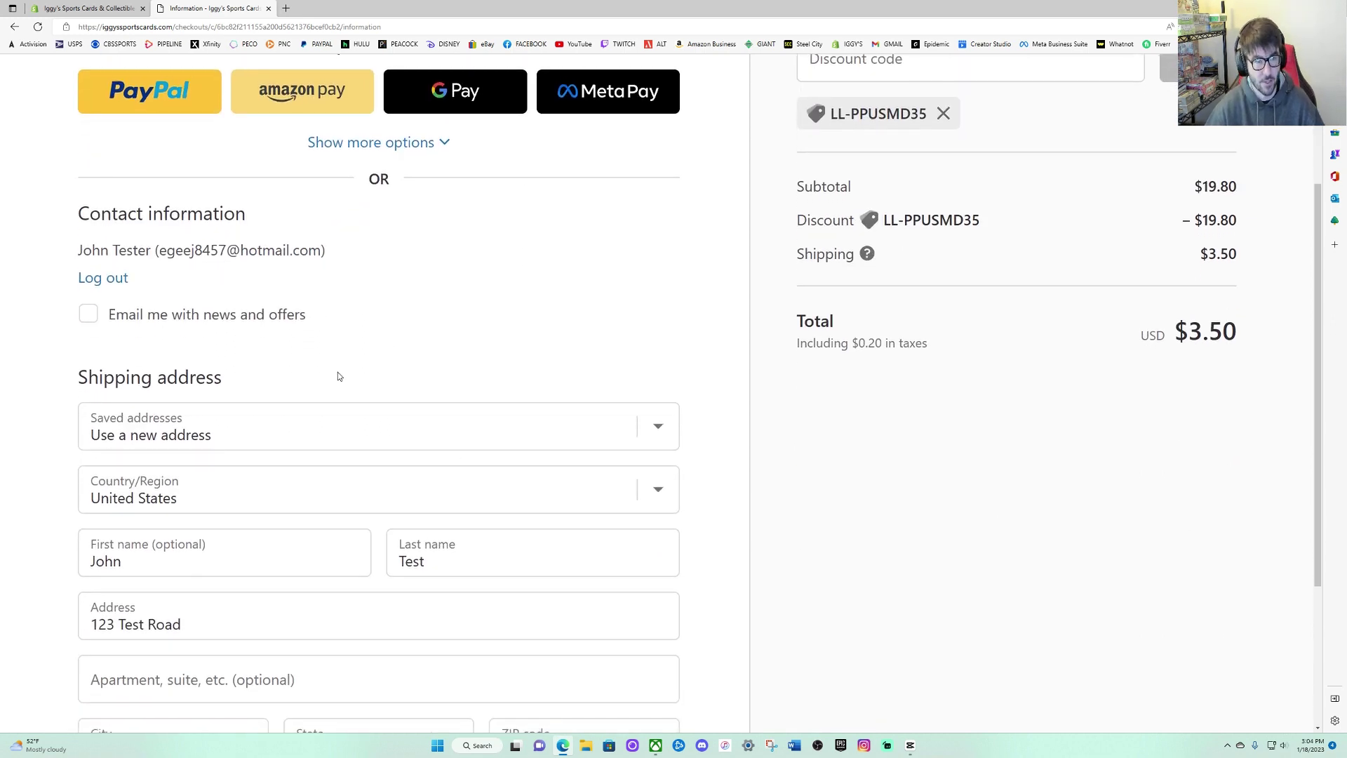
scroll(186, 309, "down", 3)
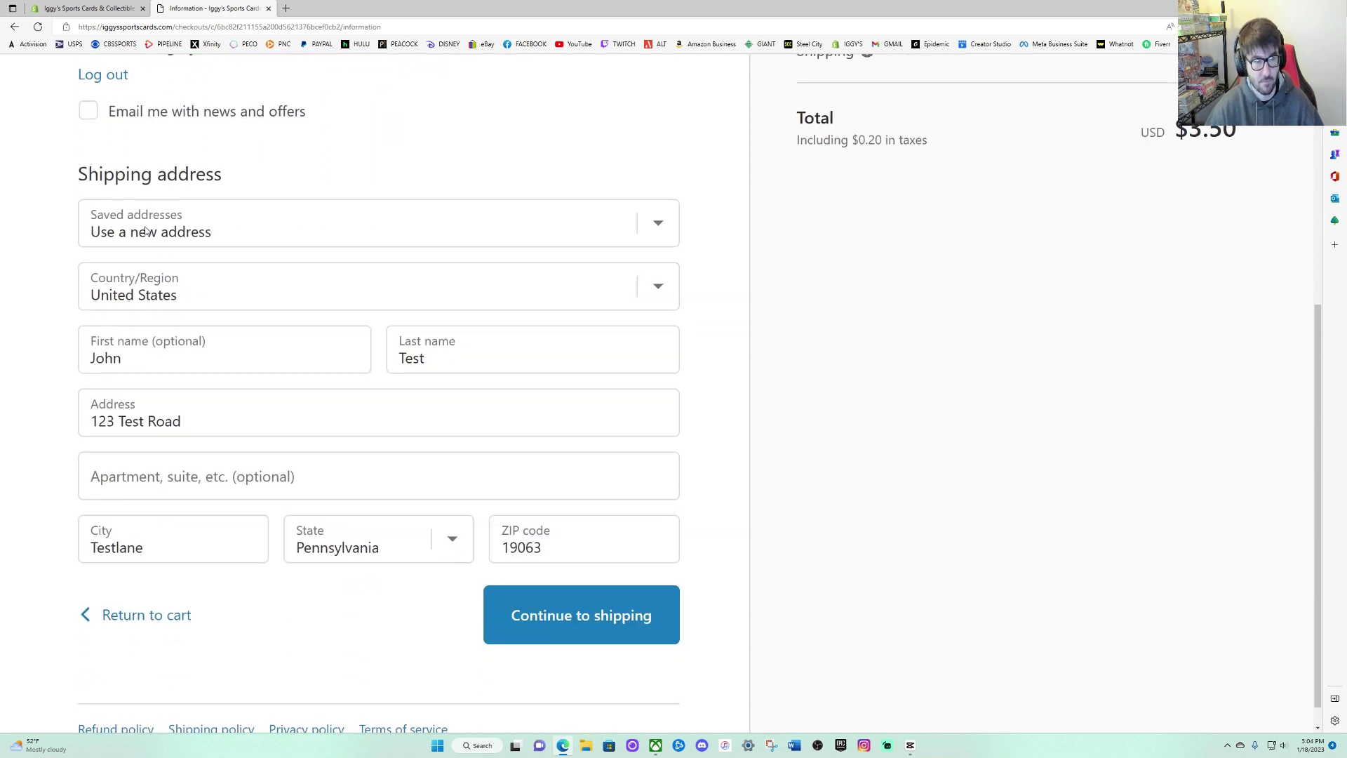
scroll(167, 349, "down", 1)
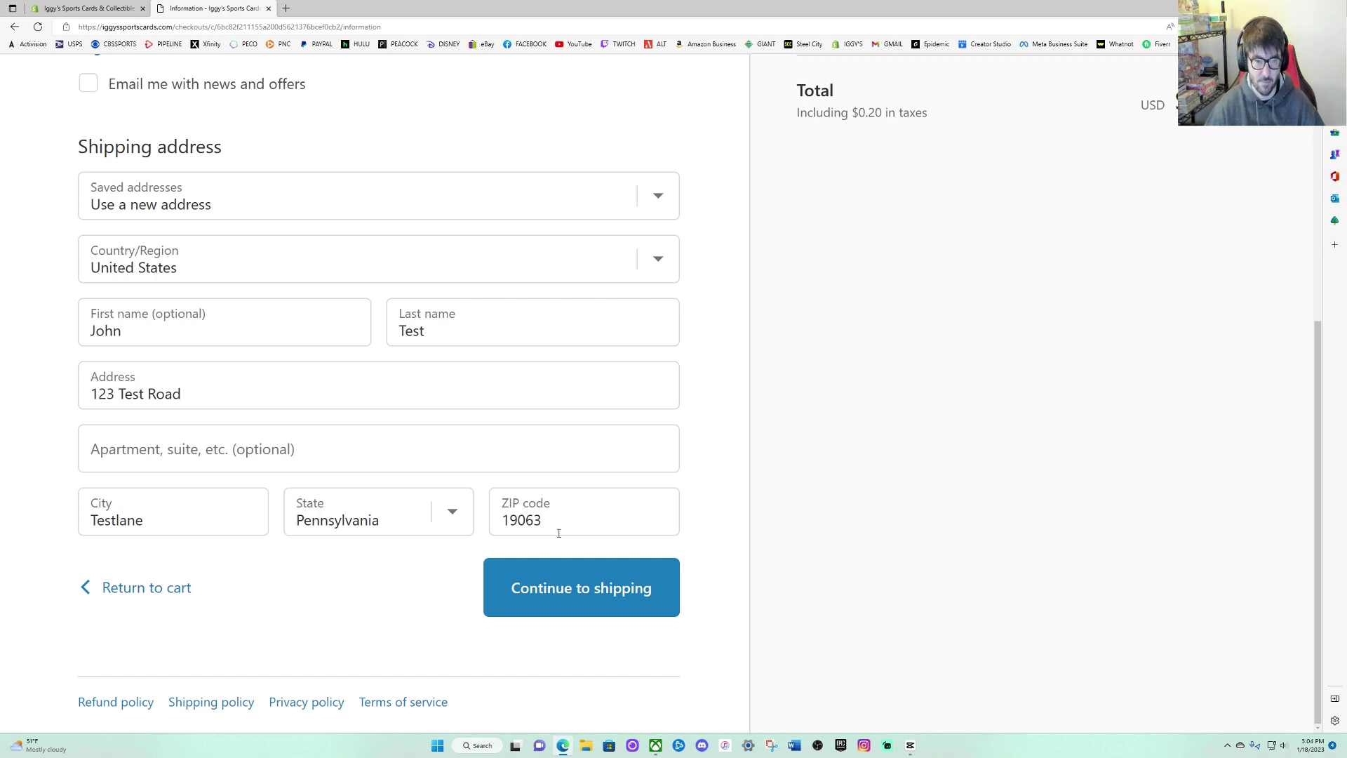
left_click(579, 593)
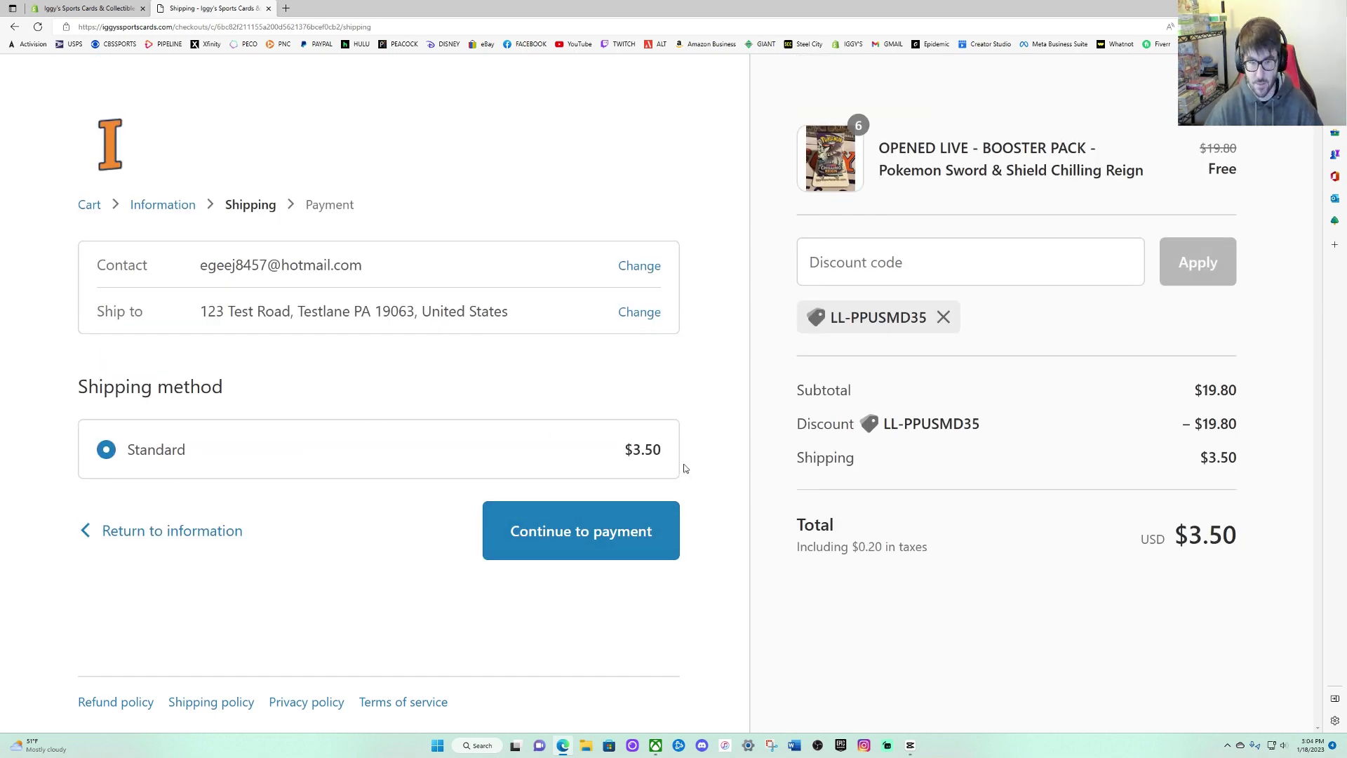
left_click(572, 544)
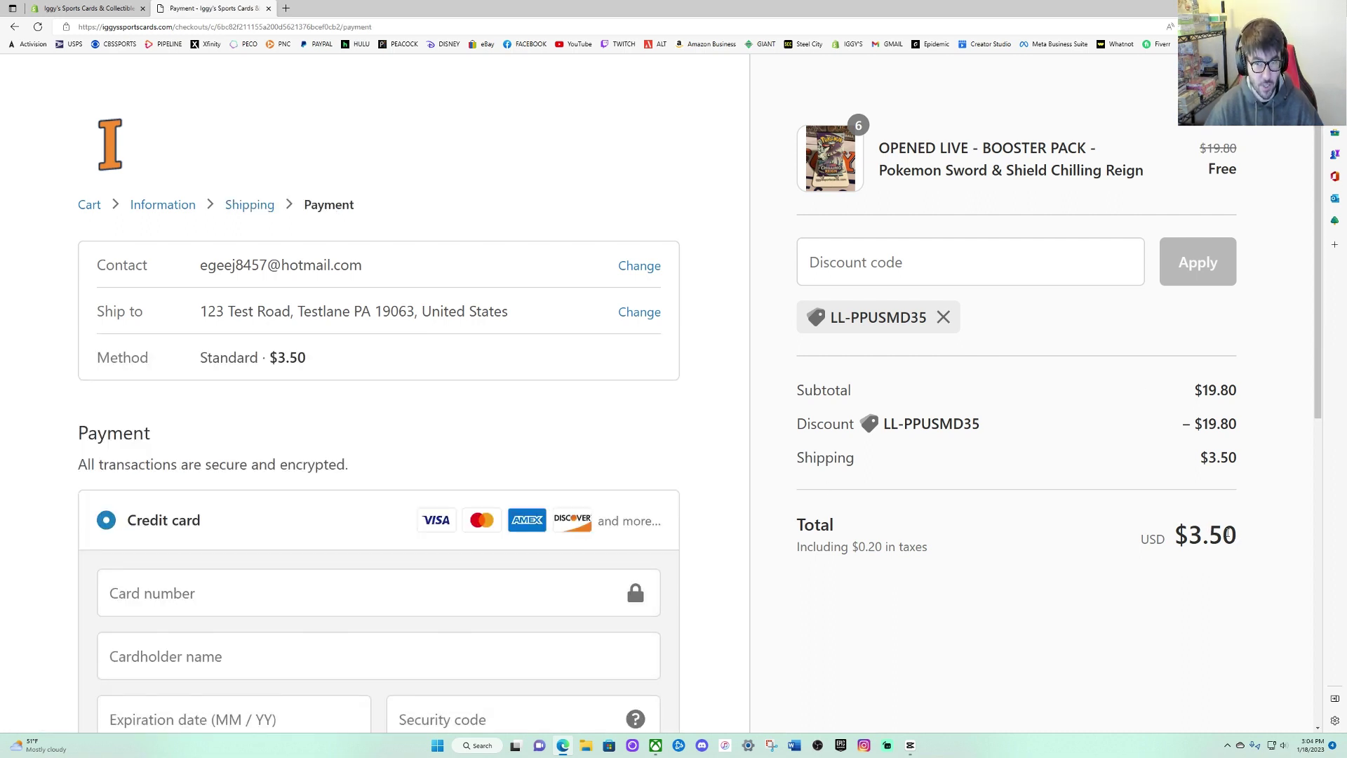
Choose Amazon Pay as the payment method.
scroll(632, 412, "down", 3)
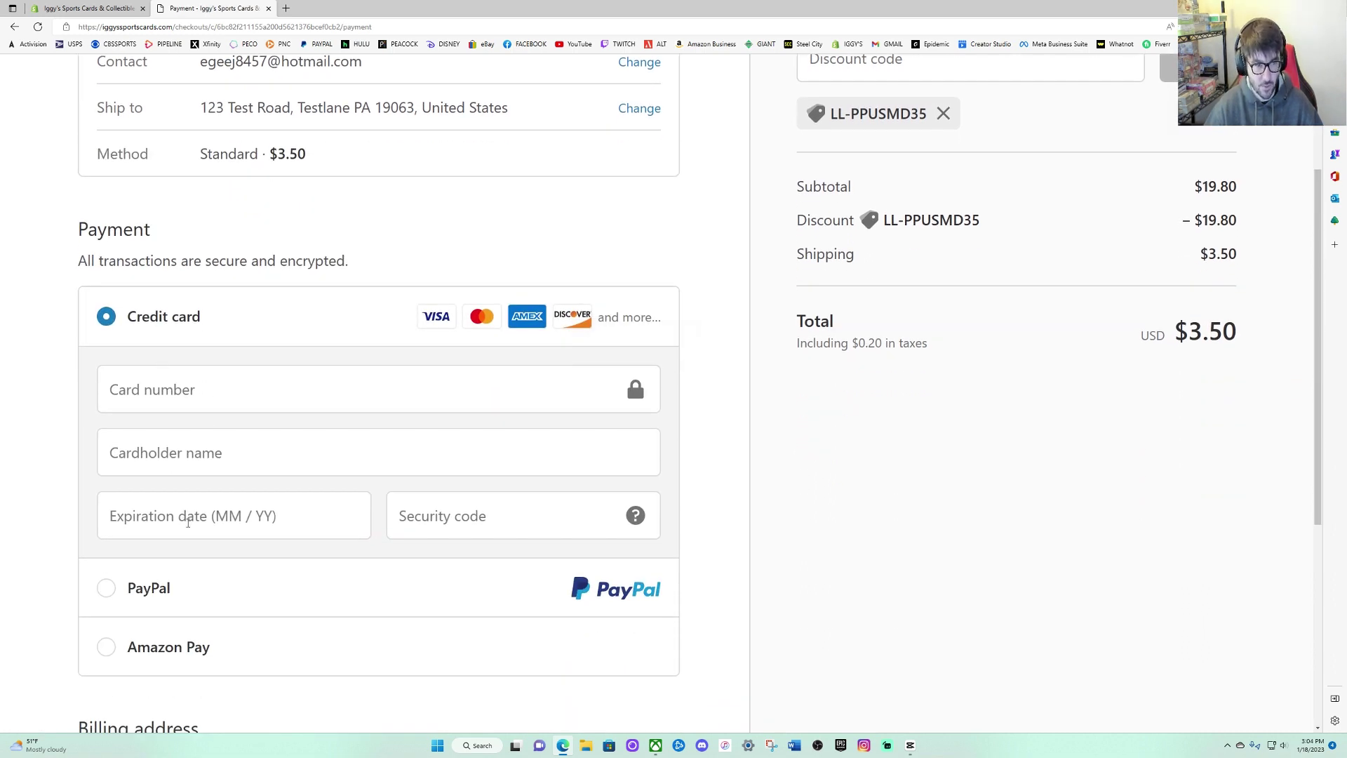
left_click(106, 588)
left_click(106, 499)
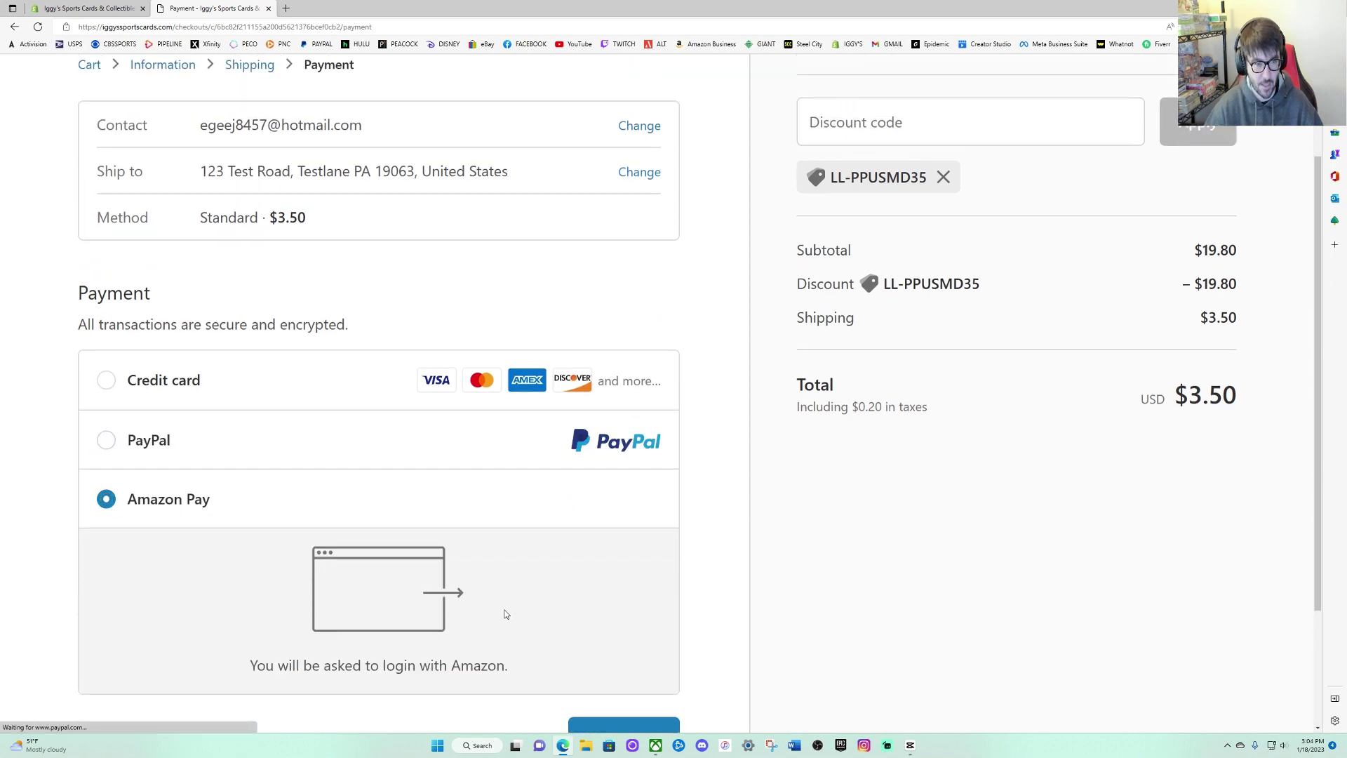
scroll(506, 614, "down", 3)
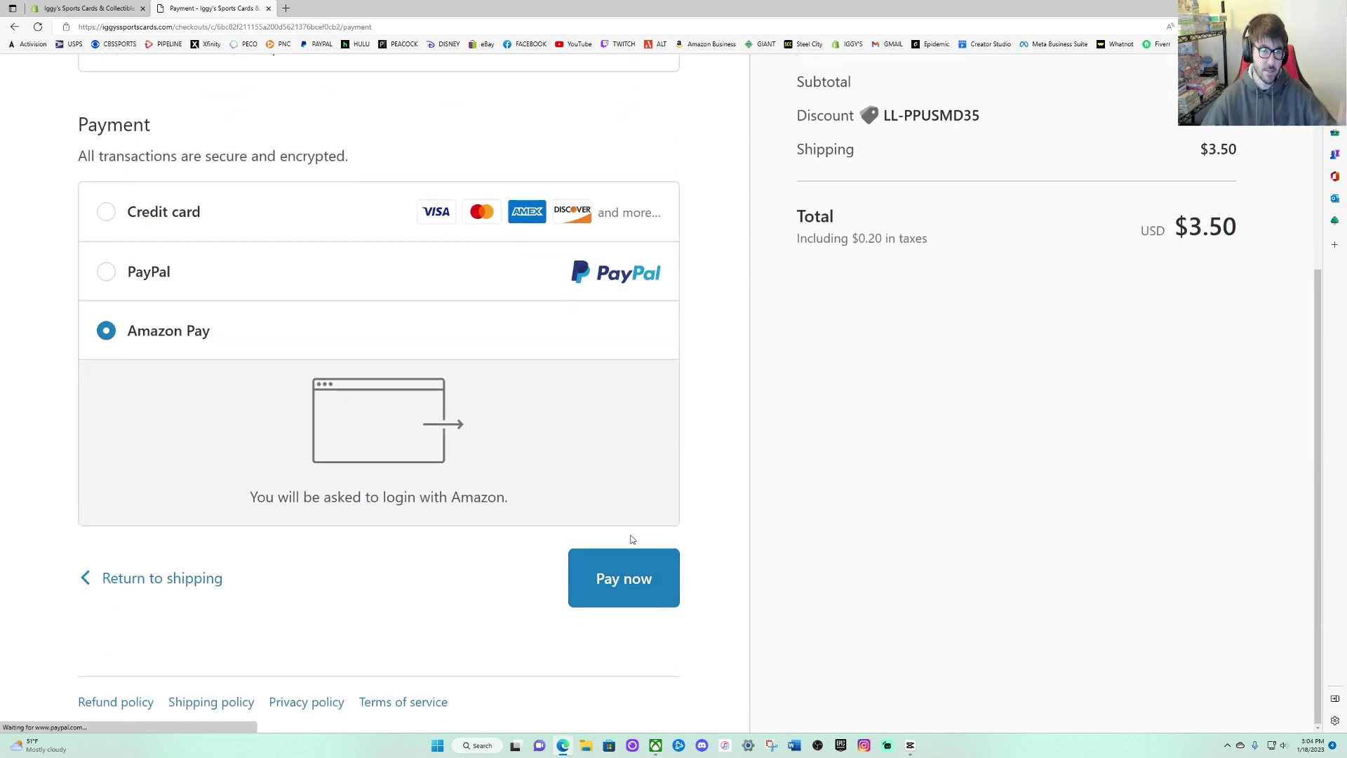
scroll(639, 519, "up", 5)
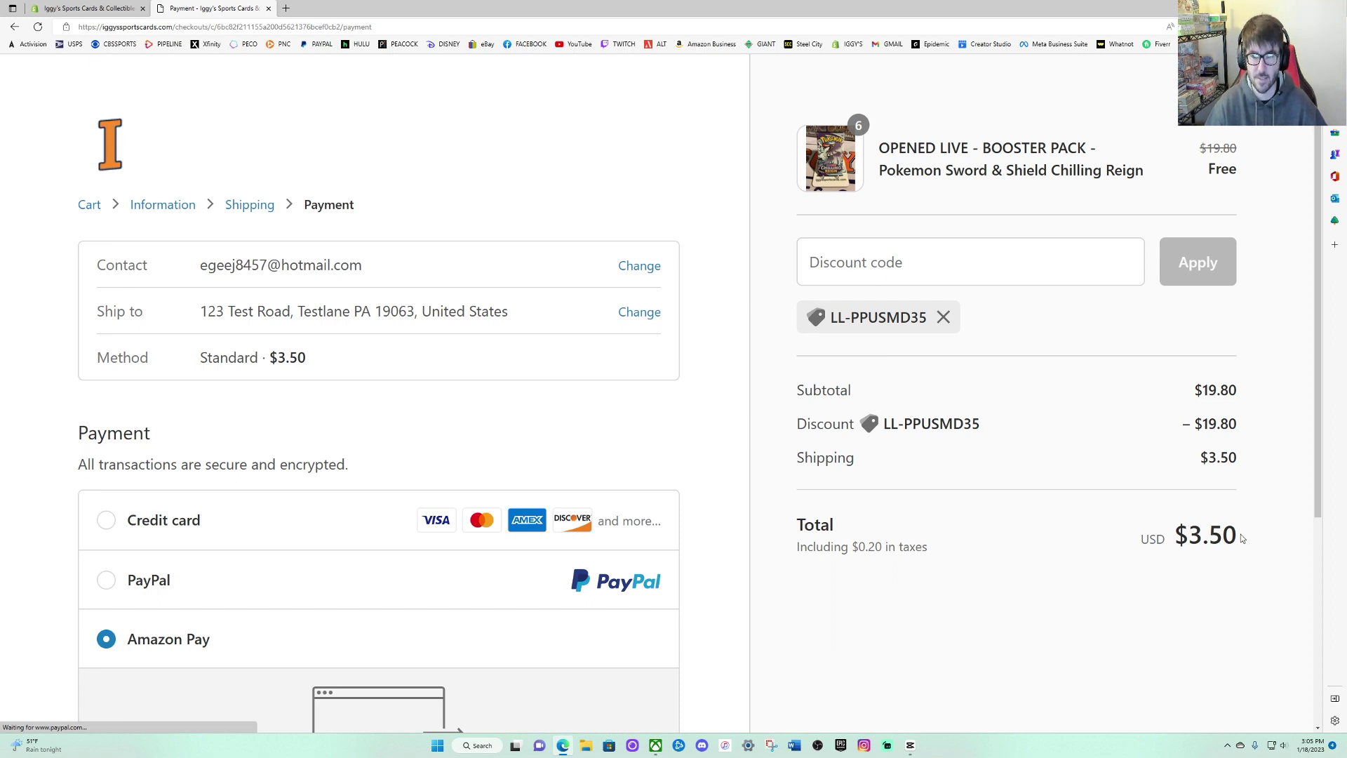
left_click_drag(1242, 539, 1171, 535)
left_click(1195, 535)
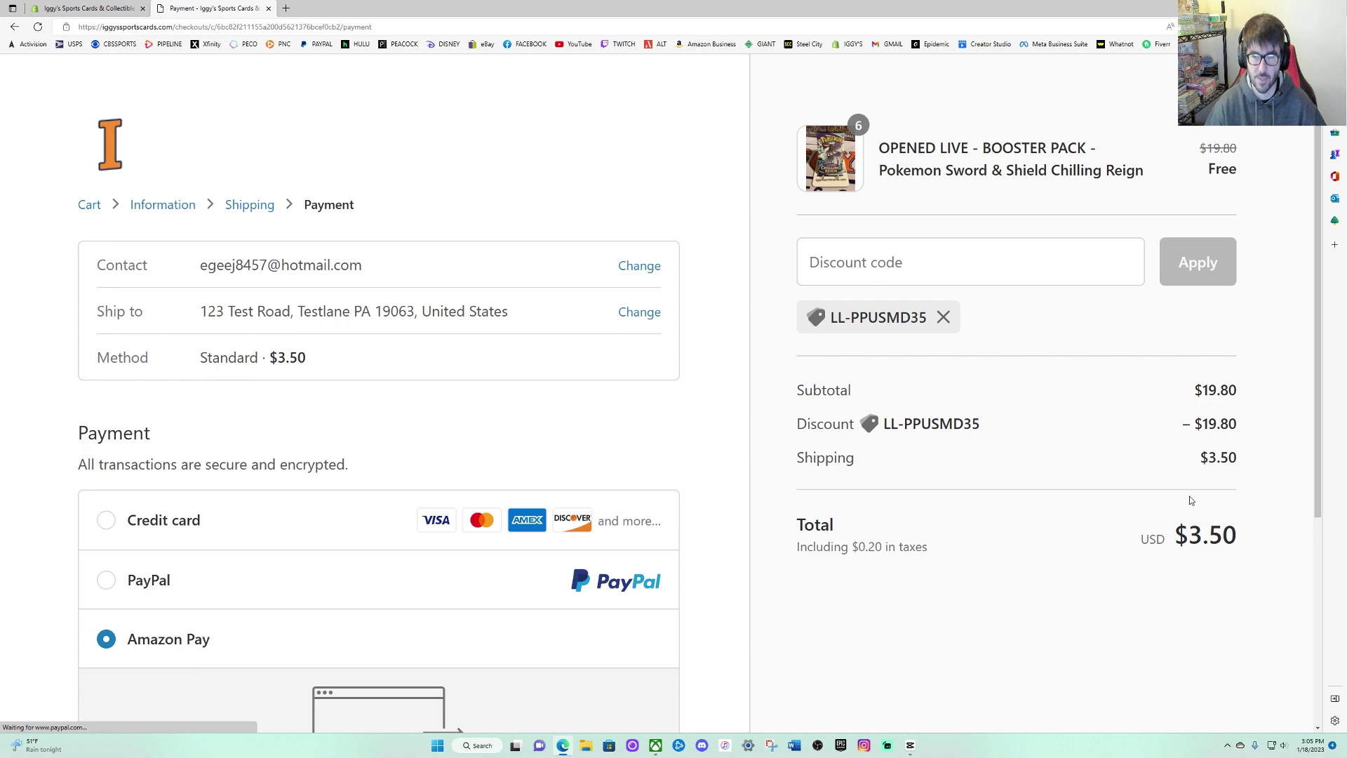